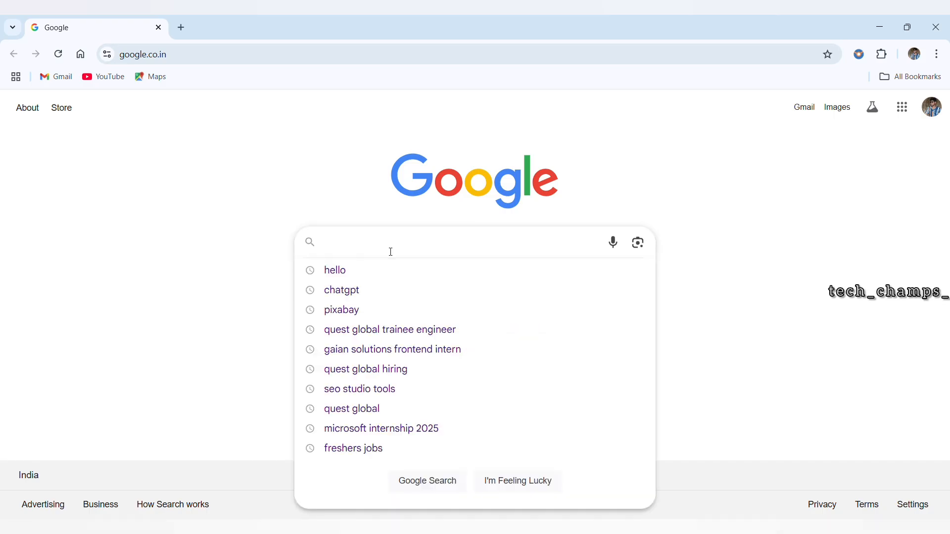
# Step: Search Google for overleaf and open the Overleaf online LaTeX editor website
pyautogui.write('OVER')
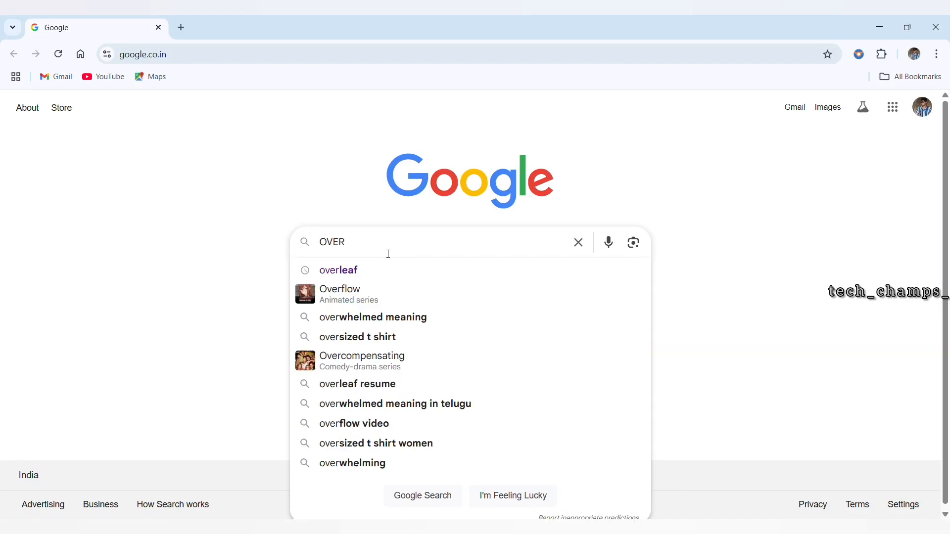
pyautogui.click(365, 275)
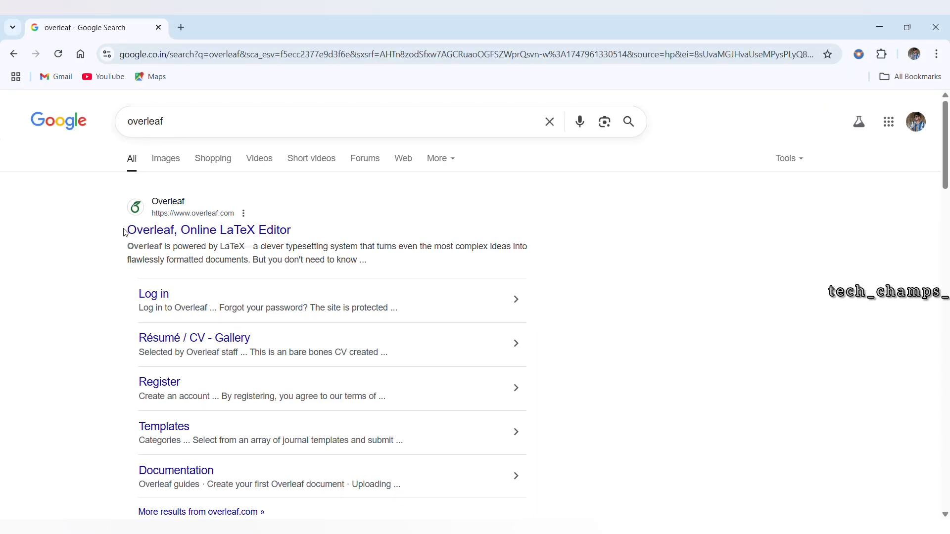
pyautogui.moveTo(124, 230)
pyautogui.mouseDown()
pyautogui.moveTo(150, 234)
pyautogui.moveTo(123, 238)
pyautogui.moveTo(134, 236)
pyautogui.mouseUp()
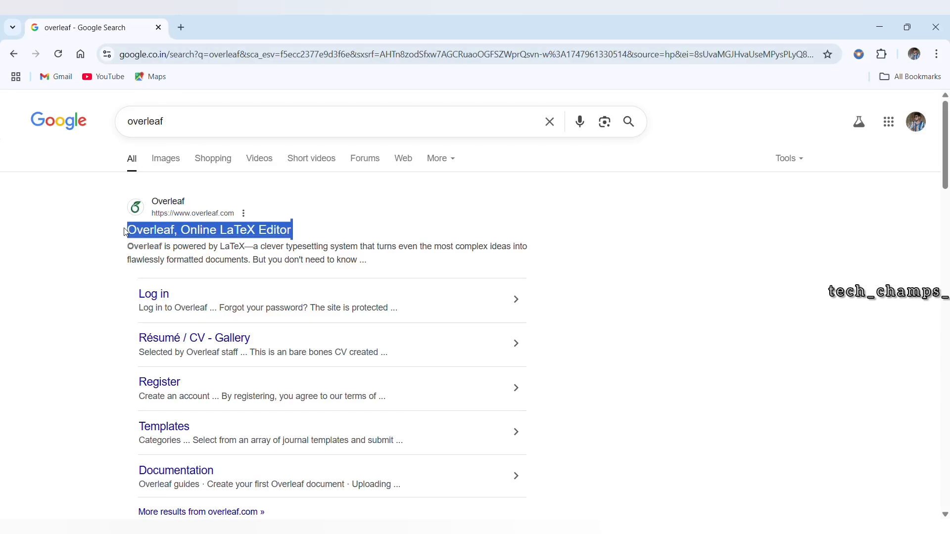
pyautogui.click(344, 223)
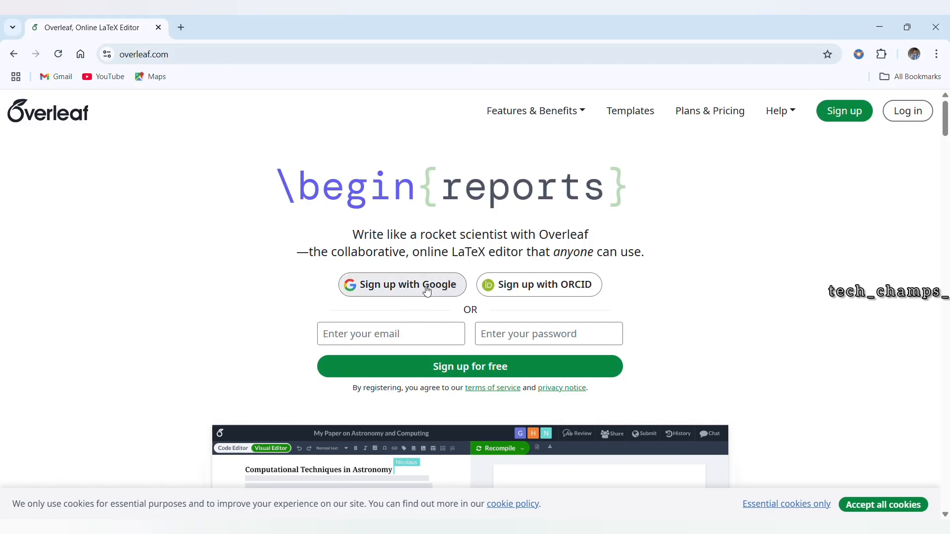
# Step: Sign in to Overleaf with an existing Google account, and dismiss the discount offer and the contact-sales banner
pyautogui.click(373, 339)
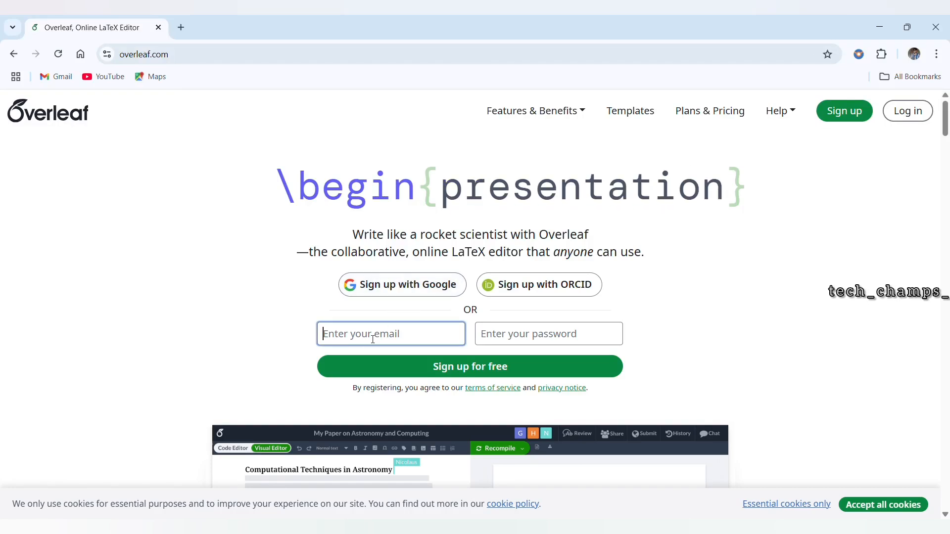
pyautogui.click(509, 337)
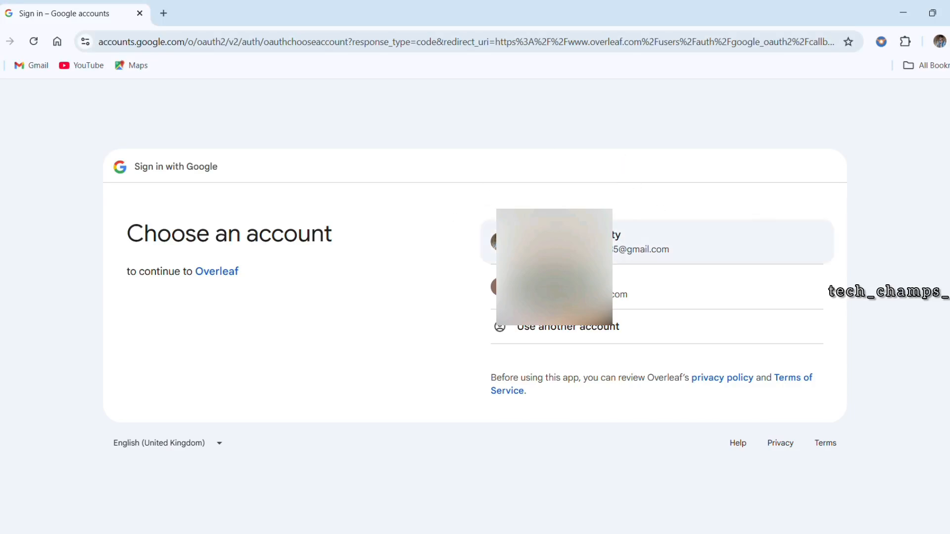
pyautogui.click(643, 241)
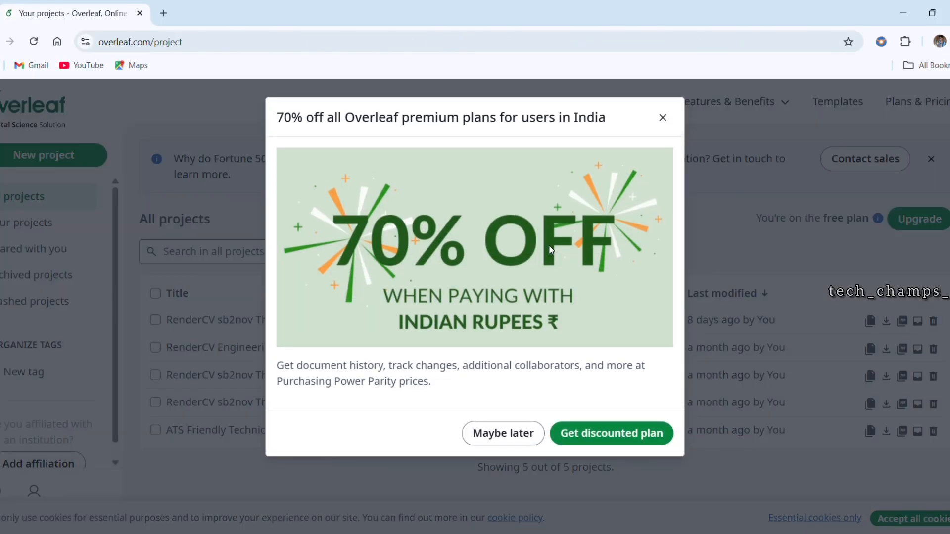
pyautogui.click(663, 118)
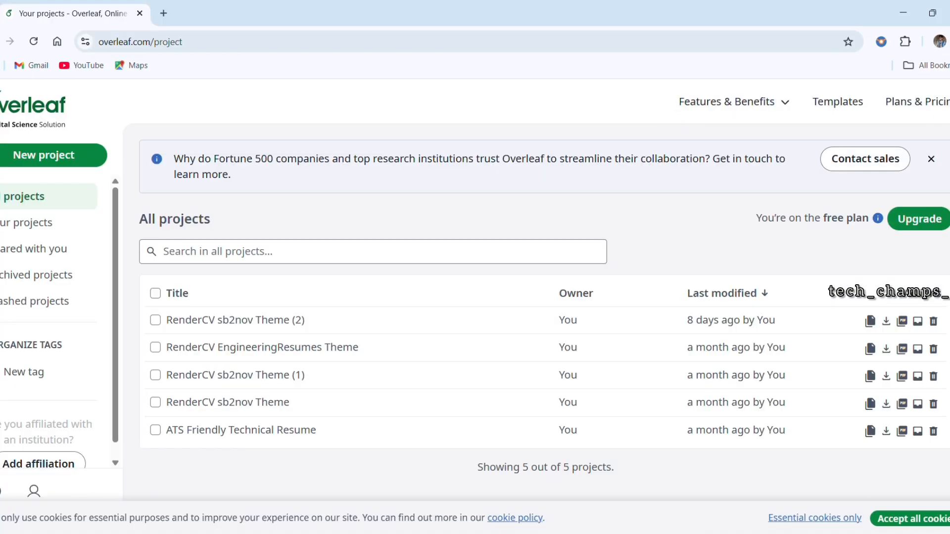
pyautogui.click(932, 159)
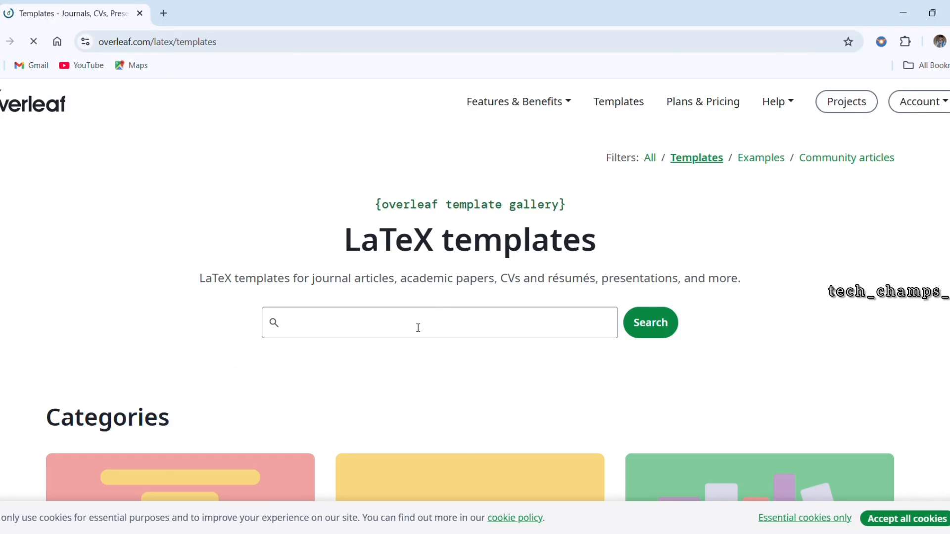
# Step: Open the CVs and résumés category in the LaTeX template gallery
pyautogui.scroll(-4, 418, 327)
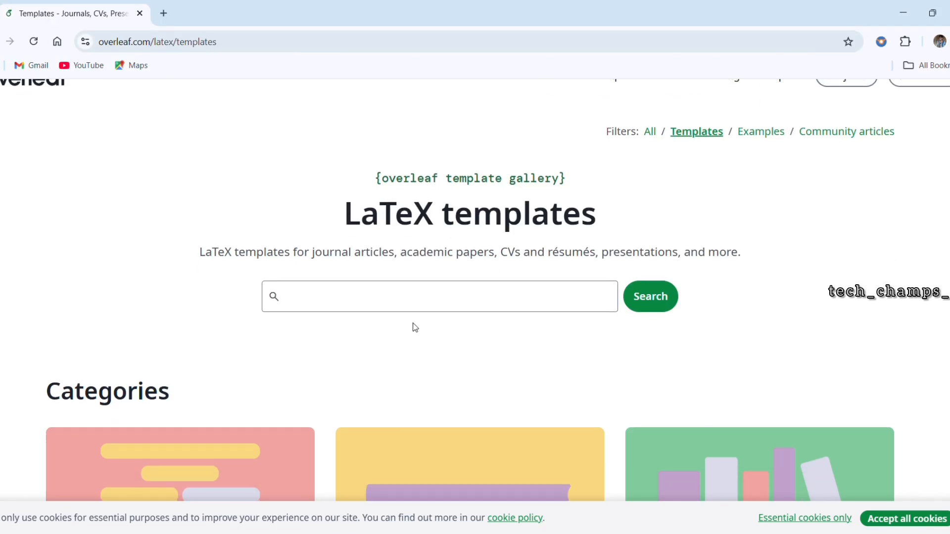
pyautogui.scroll(-5, 418, 328)
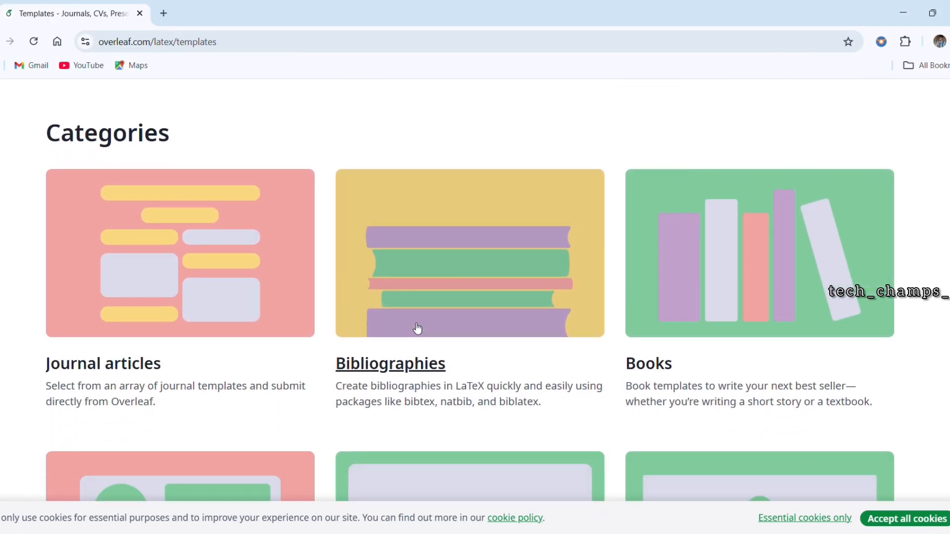
pyautogui.scroll(-3, 418, 328)
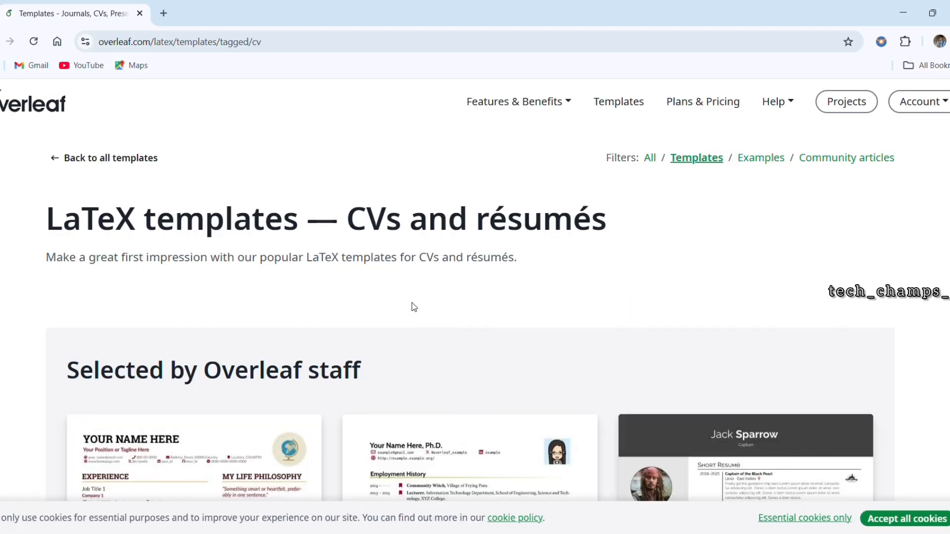
# Step: Browse the staff-selected and recent résumé templates on the first page of the CV category
pyautogui.scroll(-4, 414, 307)
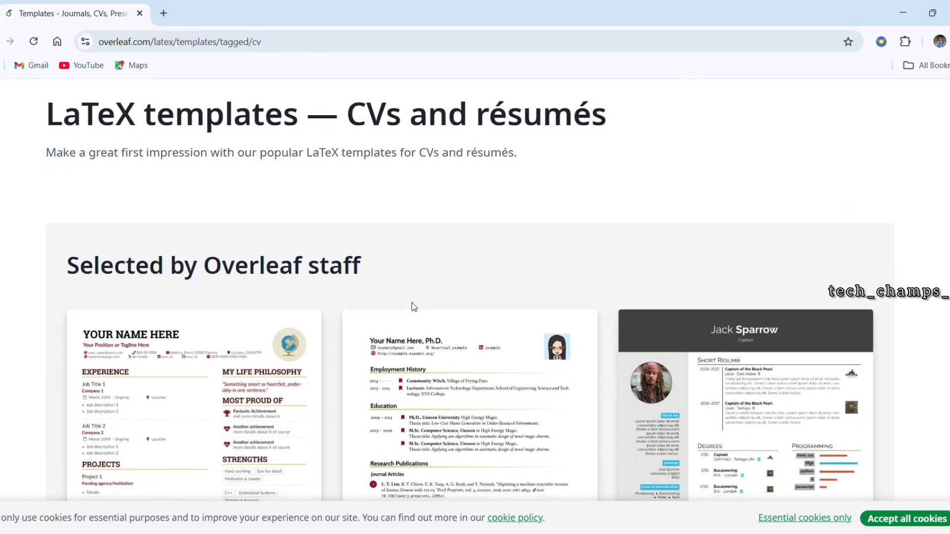
pyautogui.scroll(-5, 417, 307)
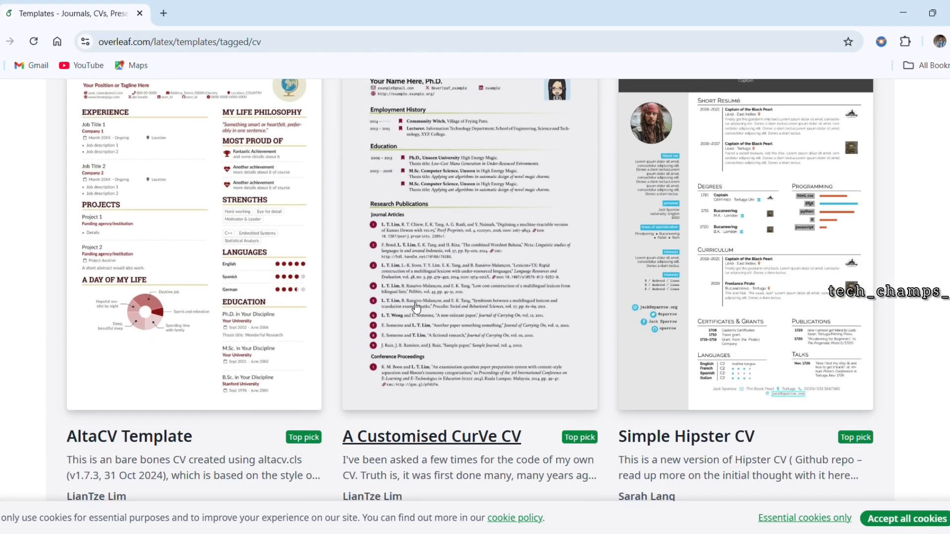
pyautogui.scroll(-5, 417, 307)
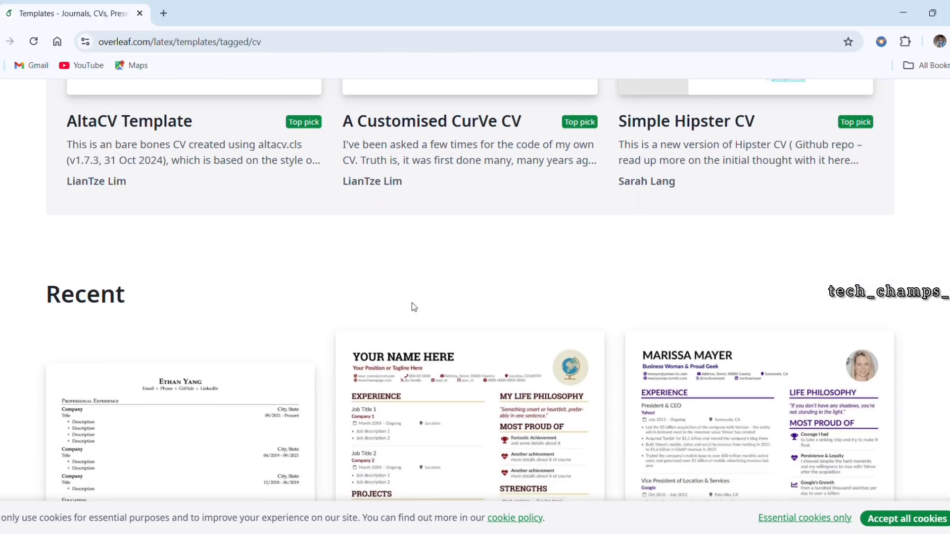
pyautogui.scroll(-5, 416, 308)
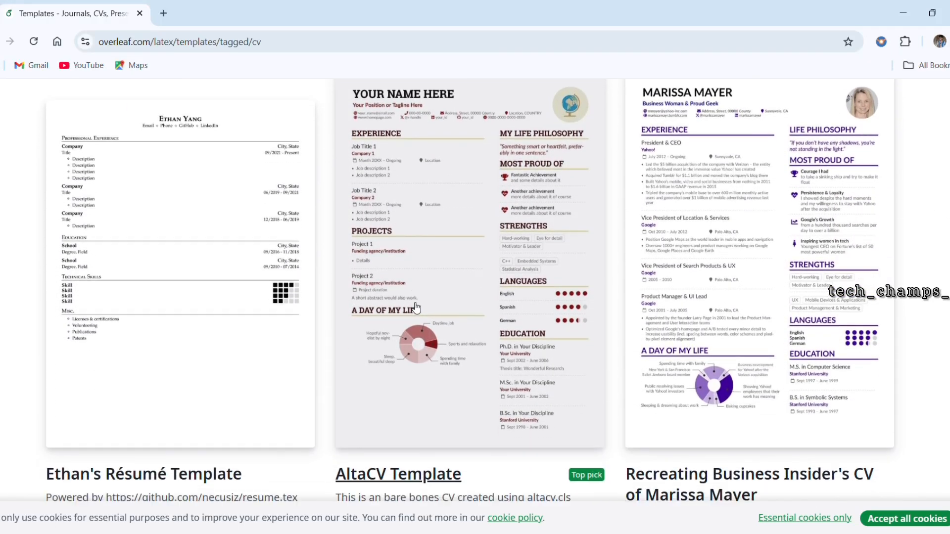
pyautogui.scroll(-5, 416, 307)
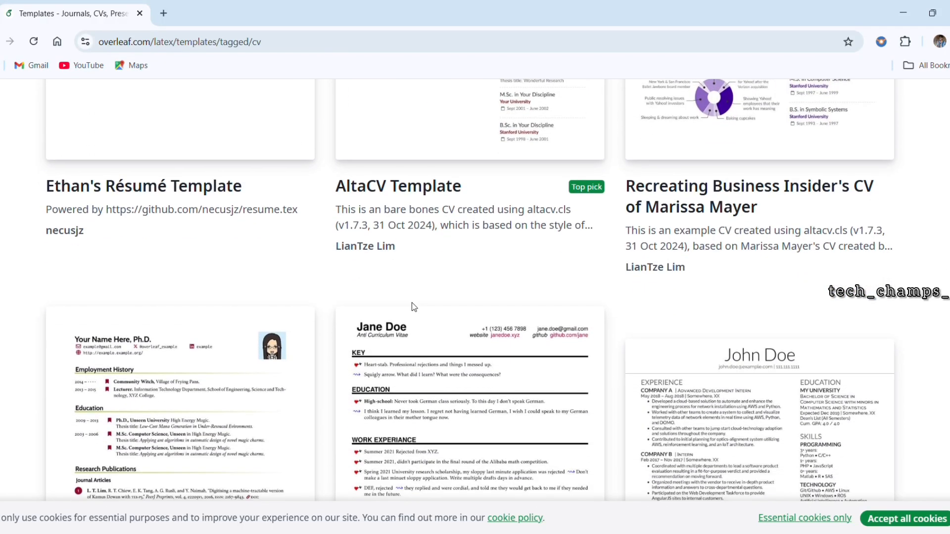
pyautogui.scroll(-5, 416, 307)
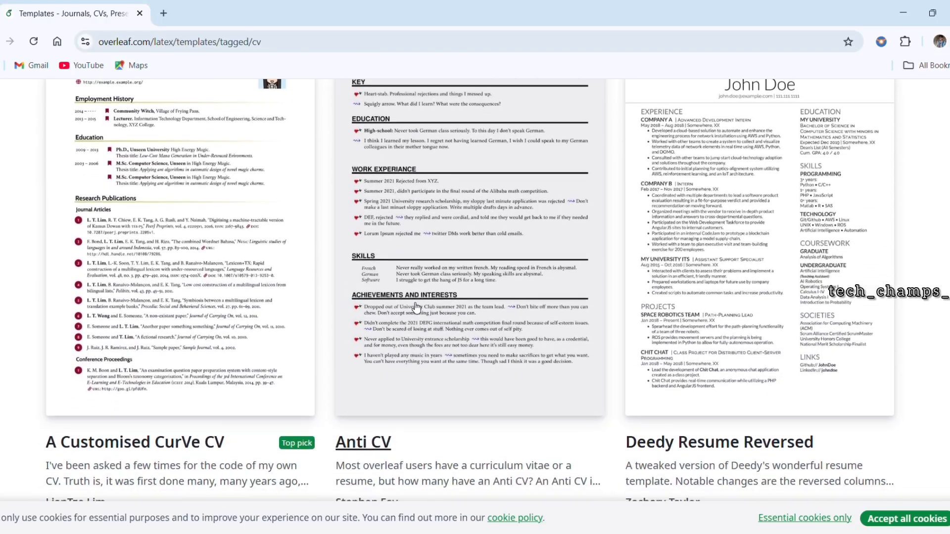
pyautogui.scroll(-5, 416, 308)
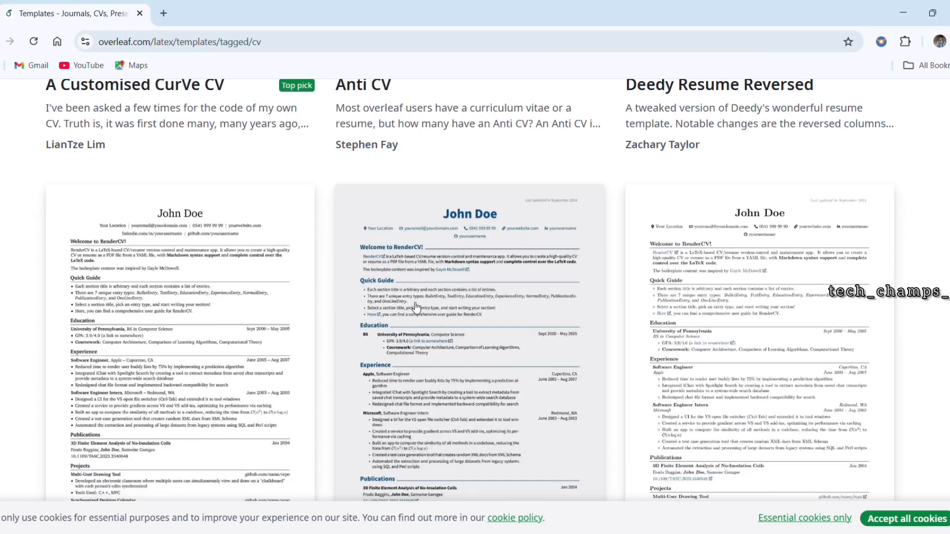
pyautogui.scroll(-2, 416, 308)
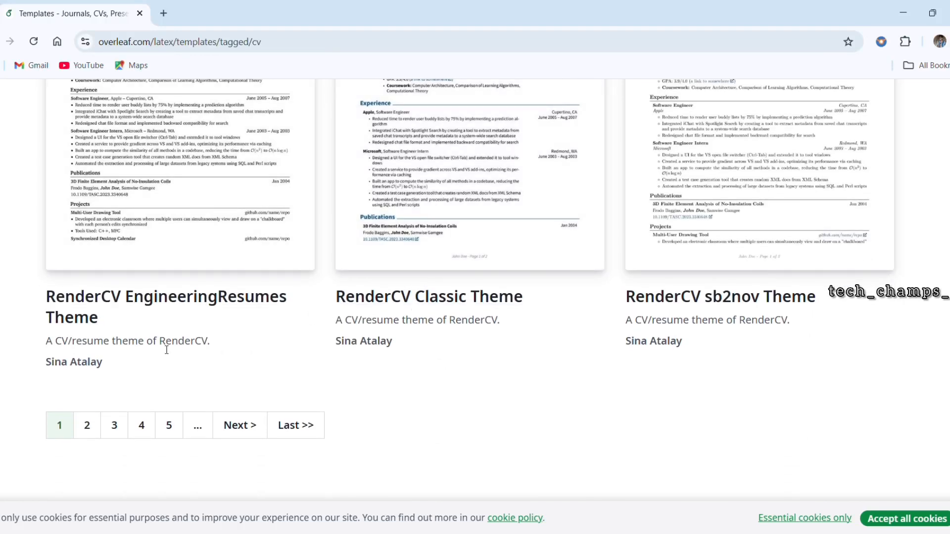
# Step: Go to page 2 of the CV templates and open the Academic CV Template as a new project
pyautogui.click(95, 420)
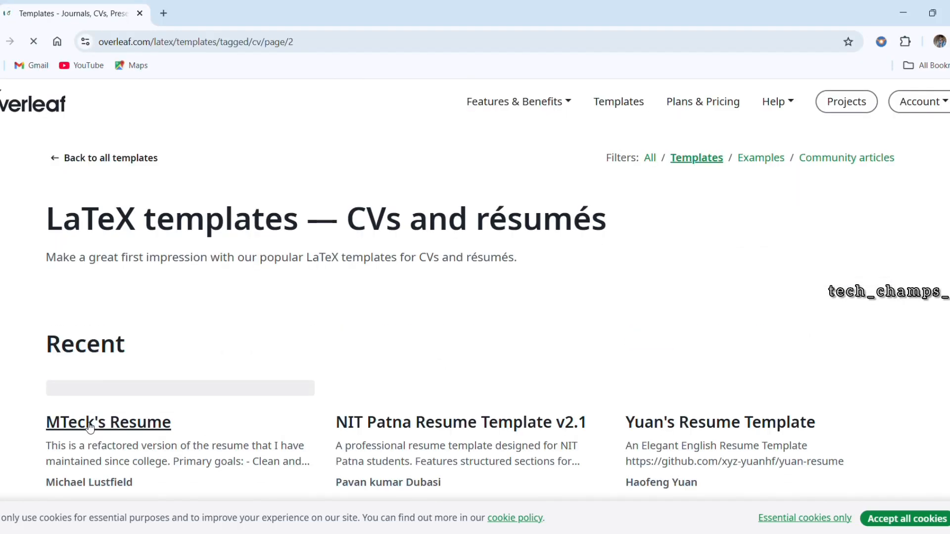
pyautogui.scroll(-10, 90, 427)
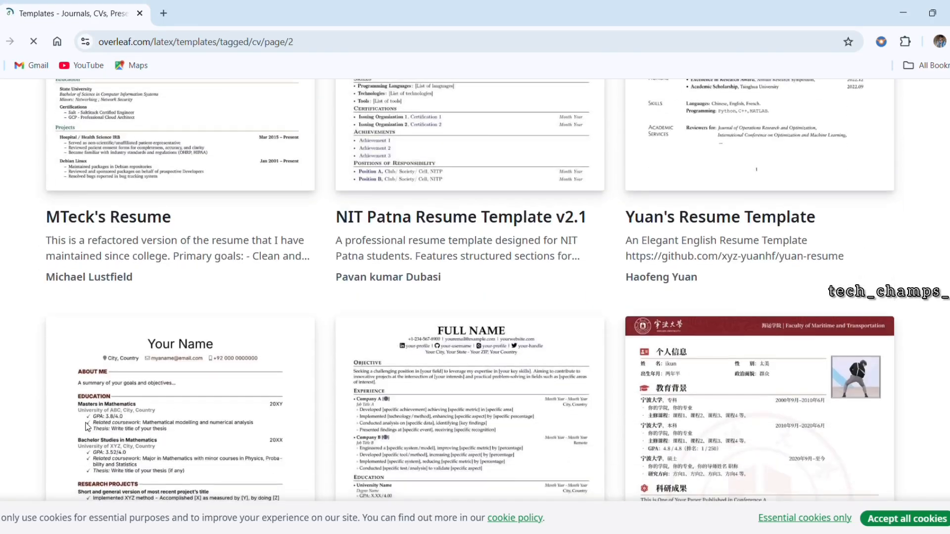
pyautogui.scroll(-10, 88, 426)
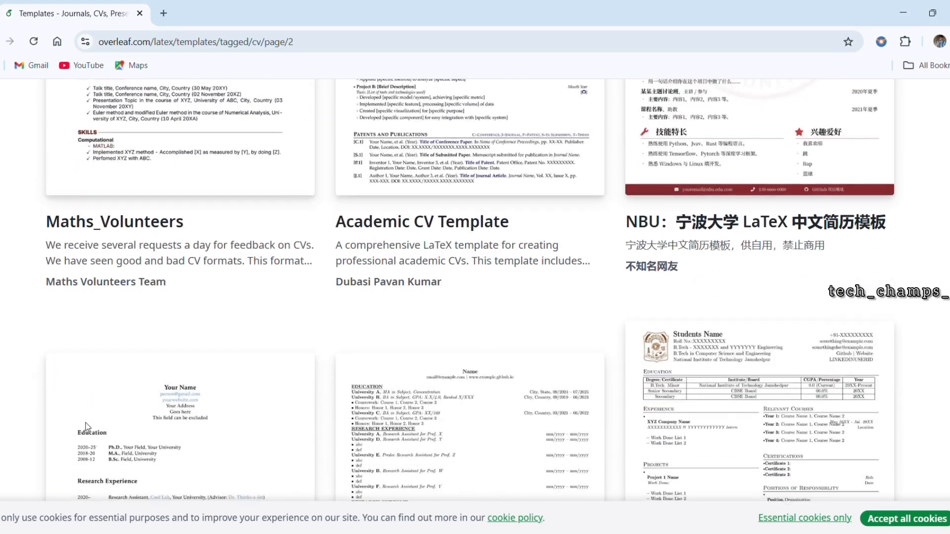
pyautogui.scroll(-4, 88, 427)
pyautogui.scroll(9, 89, 428)
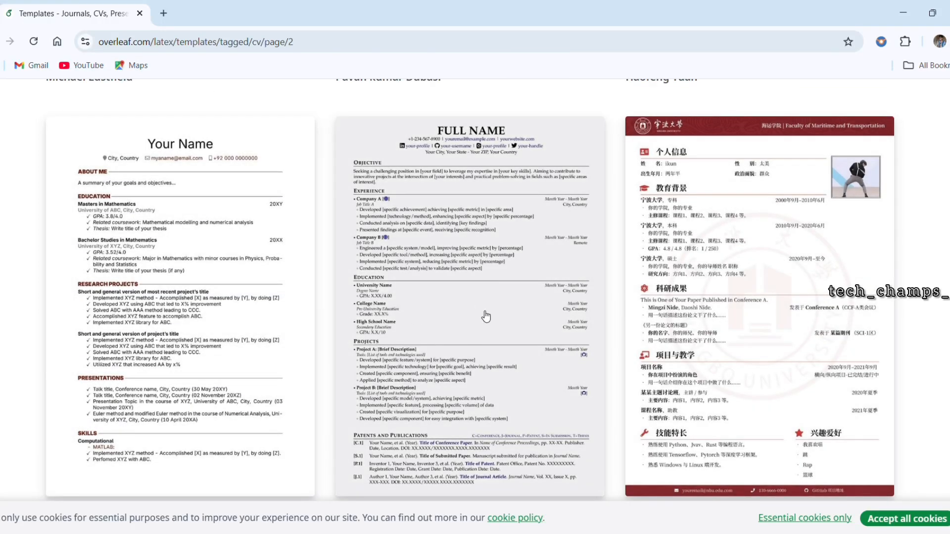
pyautogui.click(486, 317)
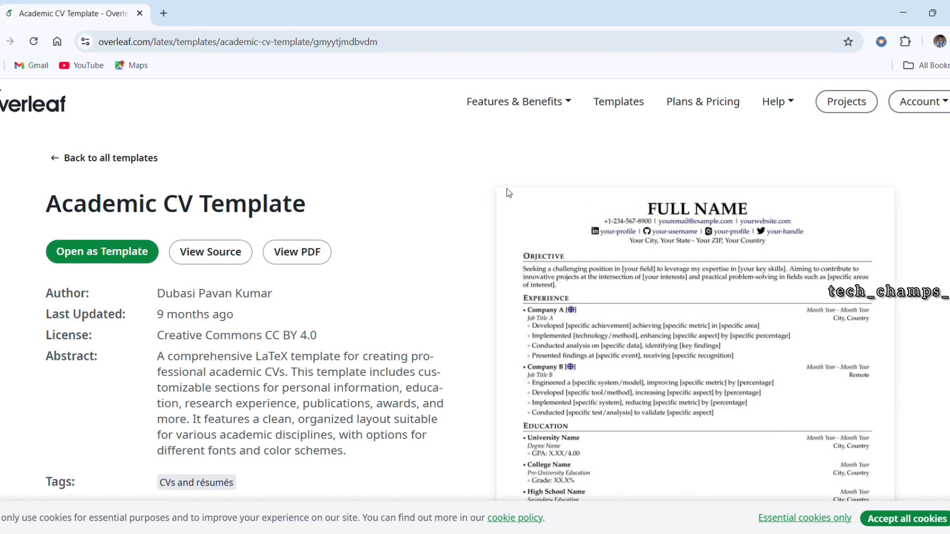
pyautogui.click(117, 251)
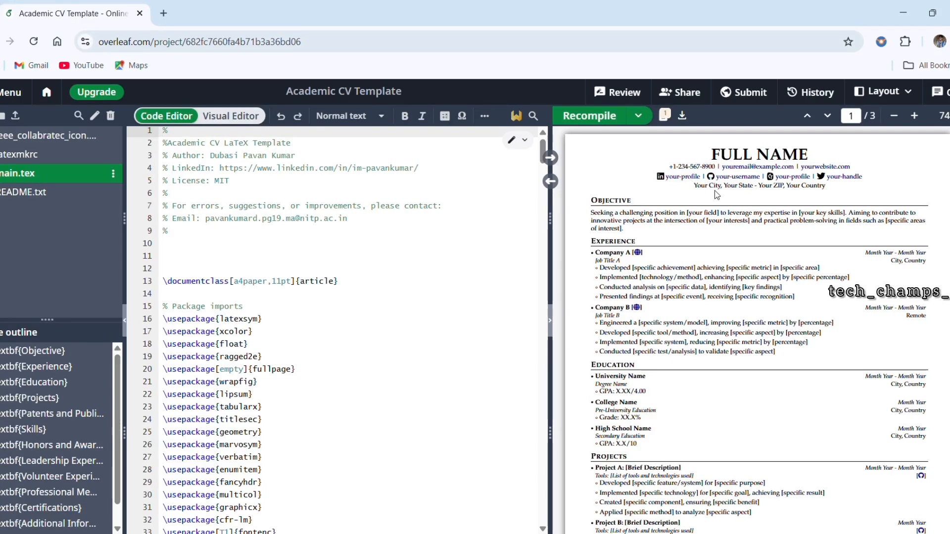
# Step: Examine the name, contact details and profile links at the head of the compiled CV preview
pyautogui.scroll(3, 693, 188)
pyautogui.scroll(-1, 717, 194)
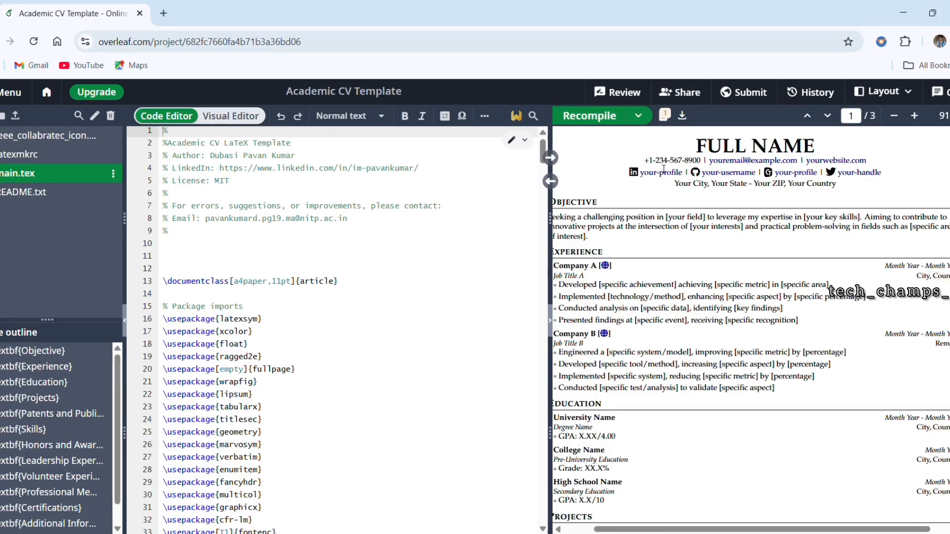
pyautogui.moveTo(663, 169); pyautogui.dragTo(835, 192)
pyautogui.click(874, 191)
pyautogui.scroll(-5, 781, 199)
pyautogui.scroll(2, 784, 200)
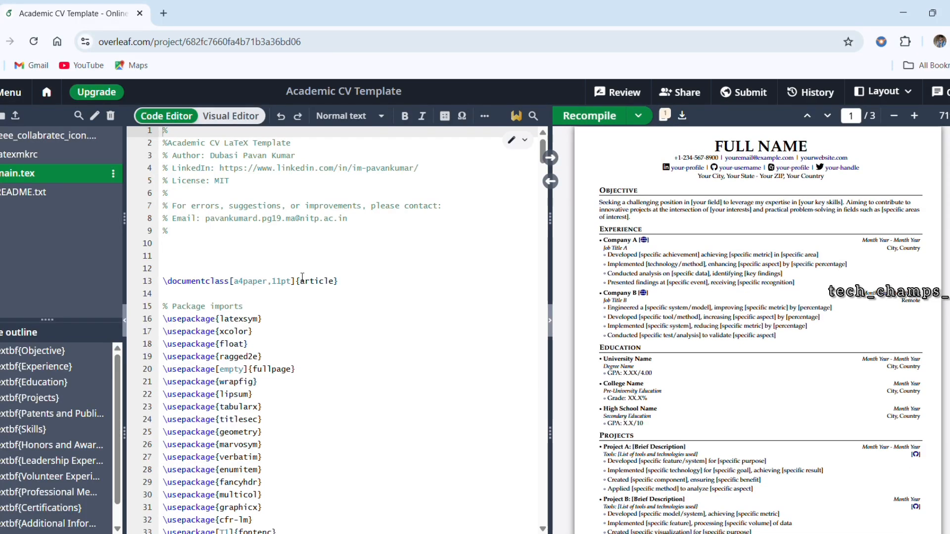
# Step: Examine the LaTeX source from the package imports through page layout, custom commands and font options to the header block
pyautogui.scroll(-10, 302, 277)
pyautogui.scroll(-18, 302, 277)
pyautogui.scroll(-10, 303, 278)
pyautogui.scroll(-20, 302, 277)
pyautogui.scroll(20, 302, 277)
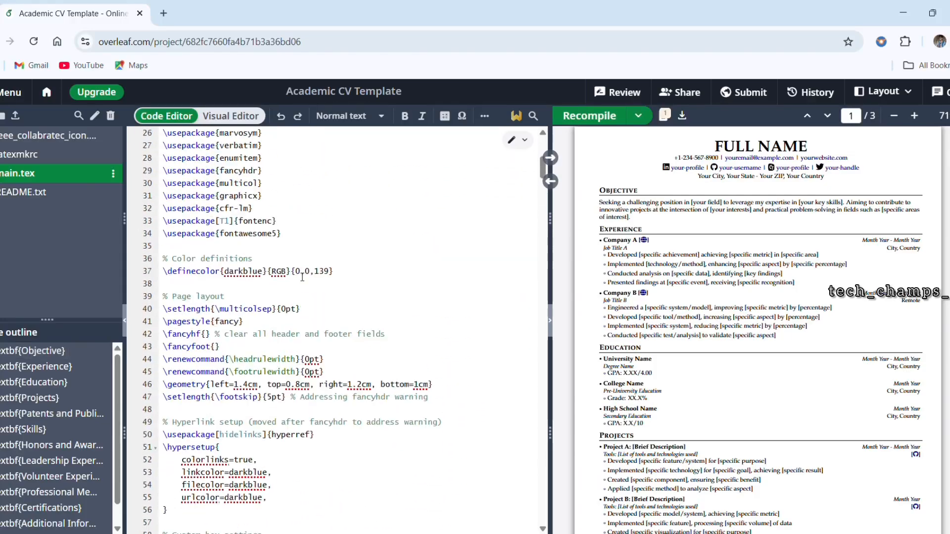
pyautogui.scroll(6, 302, 277)
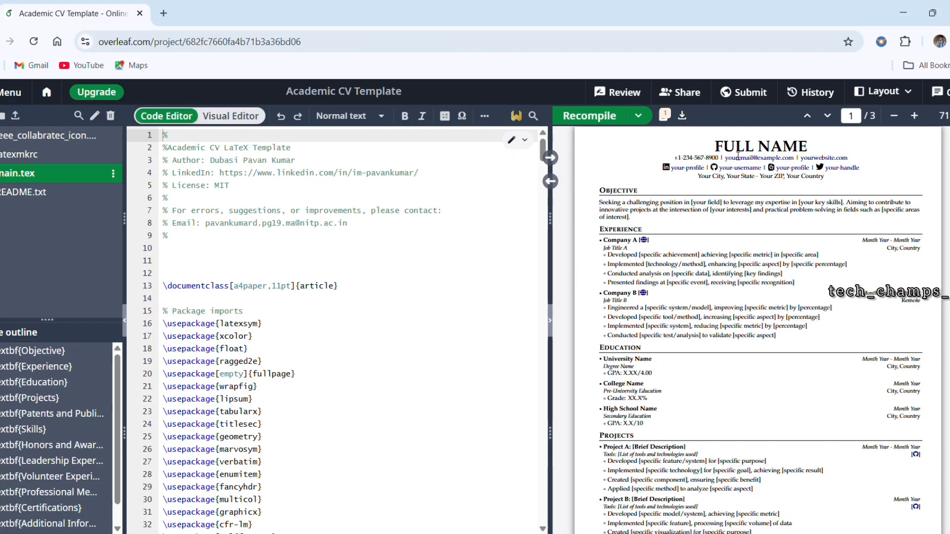
pyautogui.scroll(-10, 334, 281)
pyautogui.scroll(-2, 334, 280)
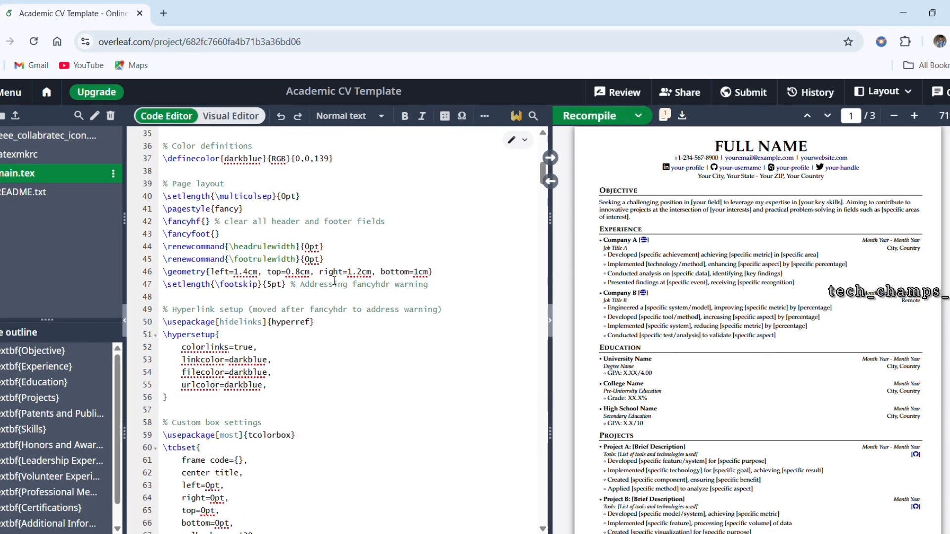
pyautogui.scroll(-8, 334, 280)
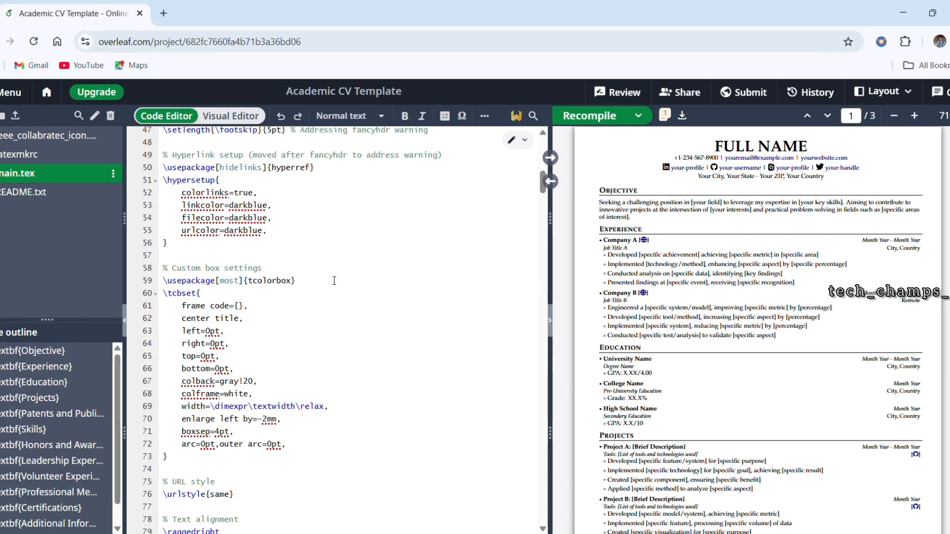
pyautogui.scroll(-10, 334, 281)
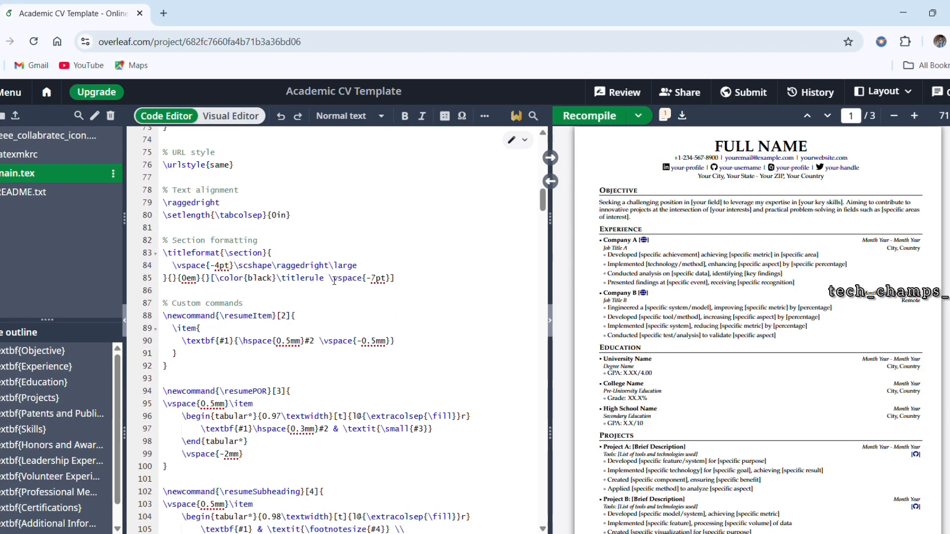
pyautogui.scroll(-9, 334, 280)
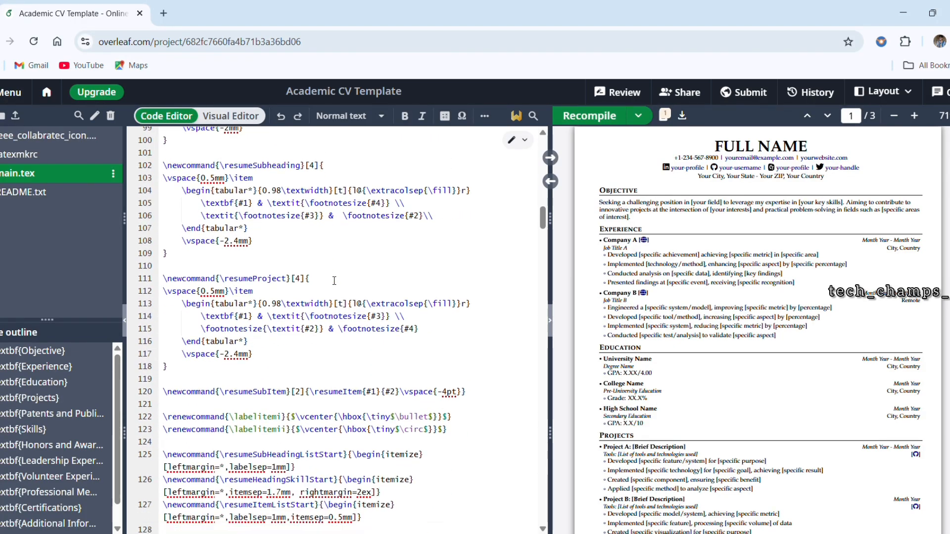
pyautogui.scroll(-8, 334, 281)
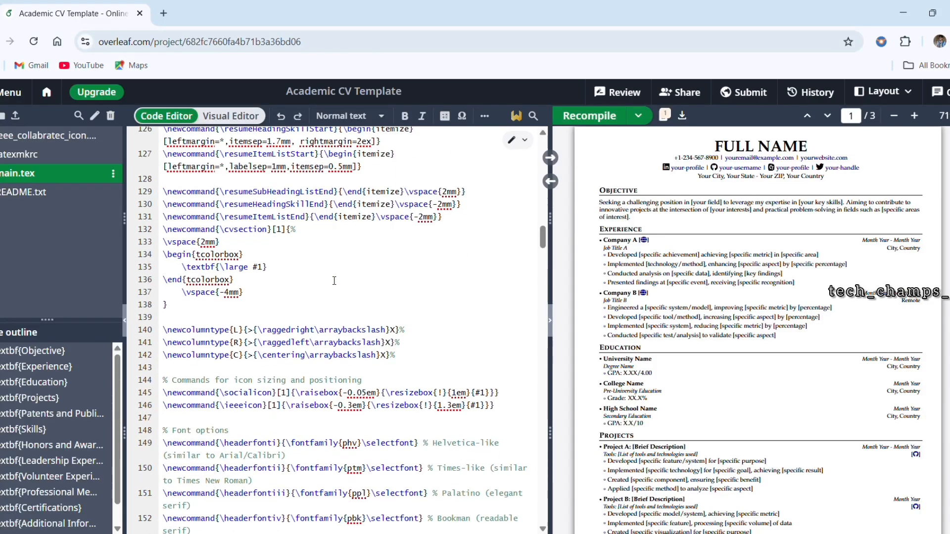
pyautogui.scroll(-7, 335, 281)
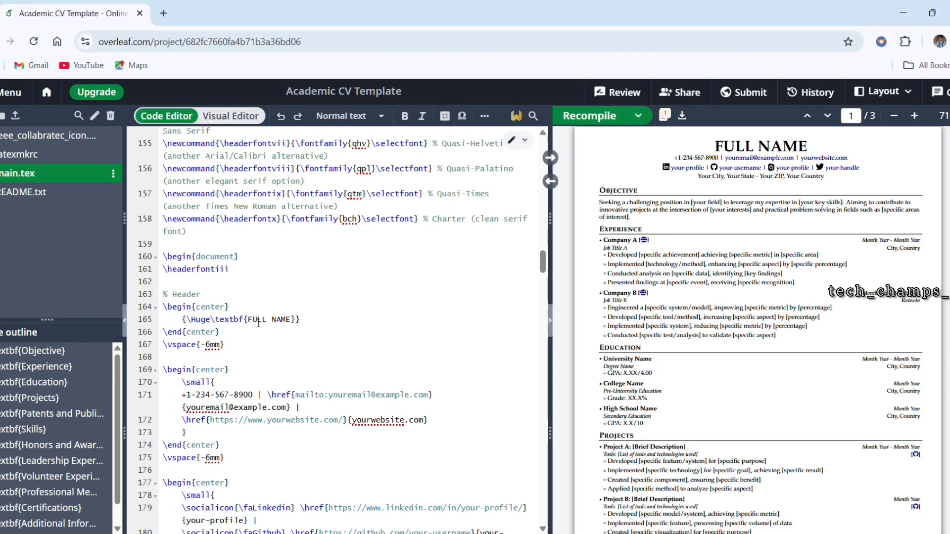
# Step: Replace the FULL NAME placeholder in the header block with the CV owner's name in capitals
pyautogui.moveTo(245, 322); pyautogui.dragTo(300, 326)
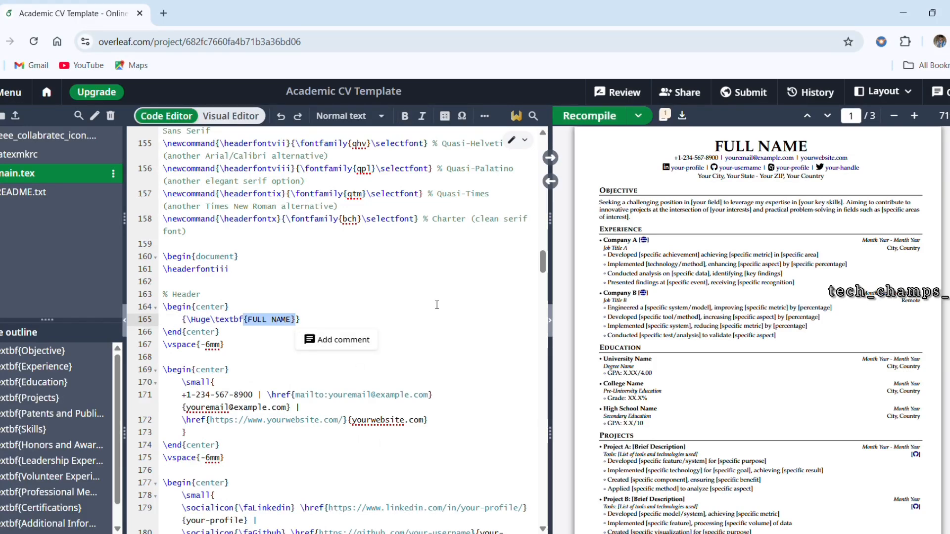
pyautogui.press('Up')
pyautogui.press('Up')
pyautogui.press('Up')
pyautogui.press('Up')
pyautogui.press('Up')
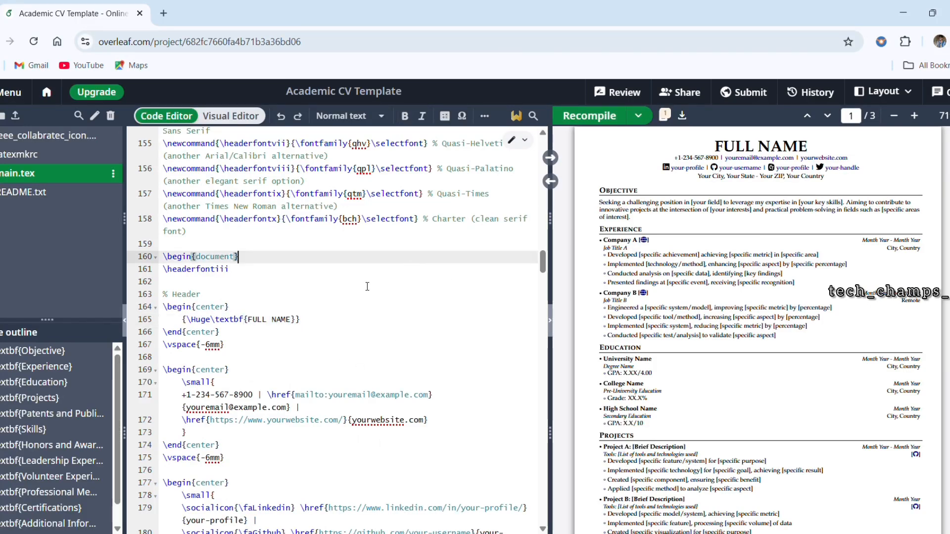
pyautogui.click(290, 320)
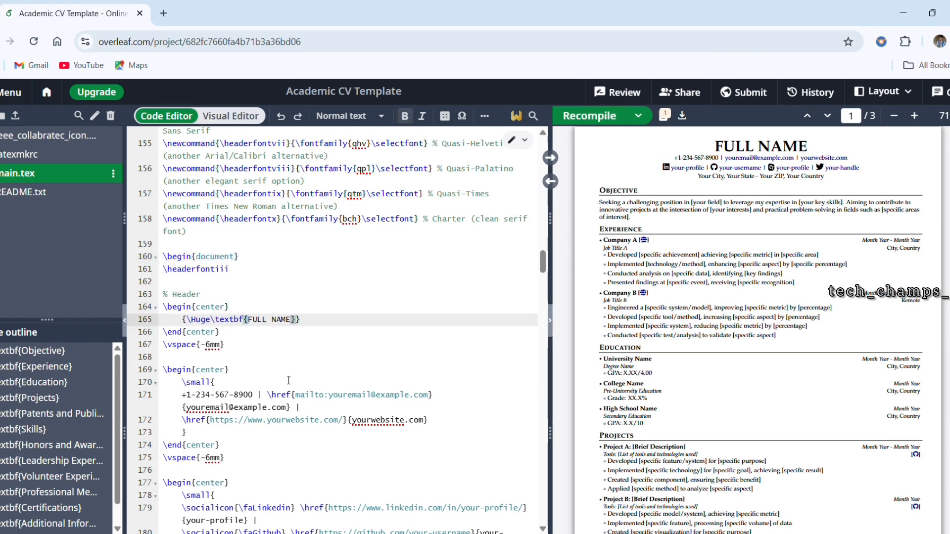
pyautogui.press('BackSpace')
pyautogui.press('BackSpace')
pyautogui.press('BackSpace')
pyautogui.press('BackSpace')
pyautogui.press('BackSpace')
pyautogui.press('BackSpace')
pyautogui.press('BackSpace')
pyautogui.press('BackSpace')
pyautogui.press('BackSpace')
pyautogui.write('KISHORE M')
# Step: Recompile the CV to update the name heading in the preview
pyautogui.moveTo(294, 320); pyautogui.dragTo(249, 322)
pyautogui.click(374, 285)
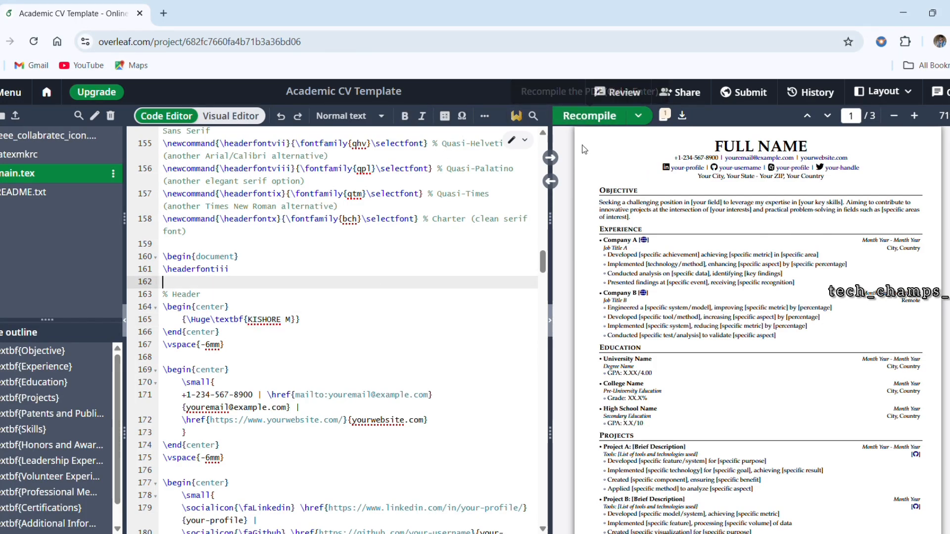
pyautogui.click(592, 116)
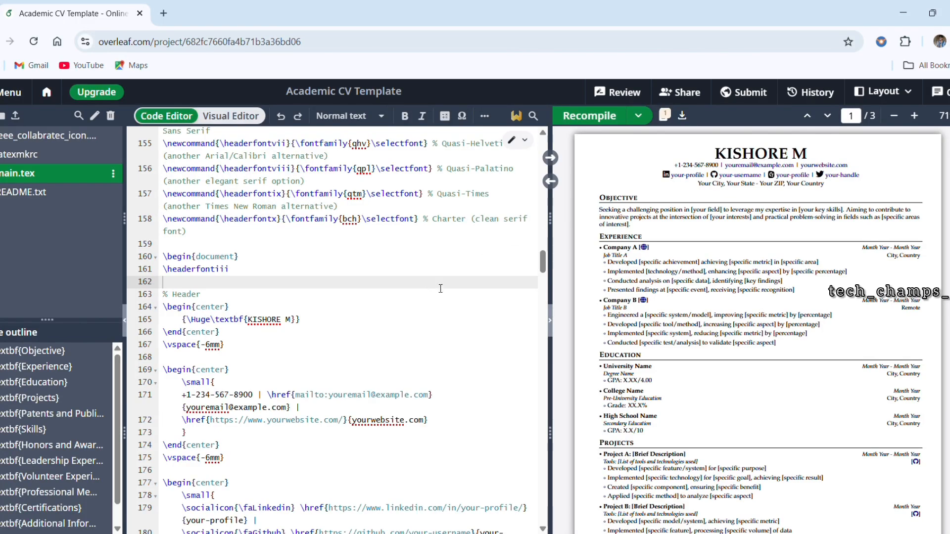
pyautogui.scroll(5, 711, 167)
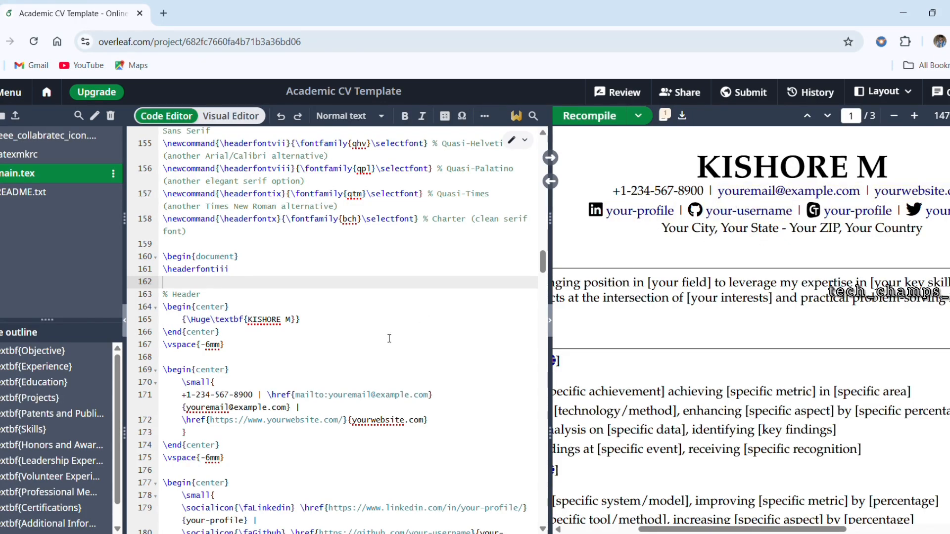
# Step: Replace the placeholder phone number in the header's contact line with the owner's phone number
pyautogui.scroll(-3, 248, 307)
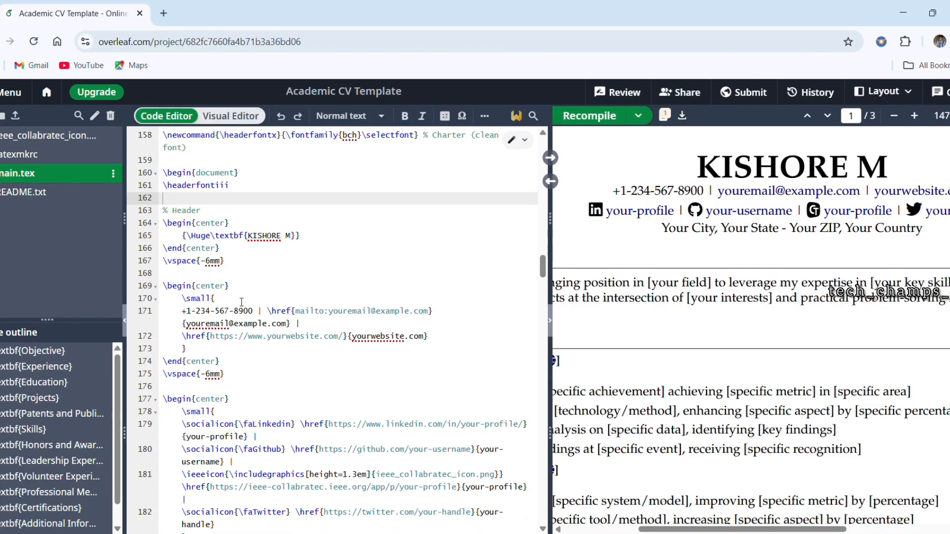
pyautogui.scroll(-1, 242, 302)
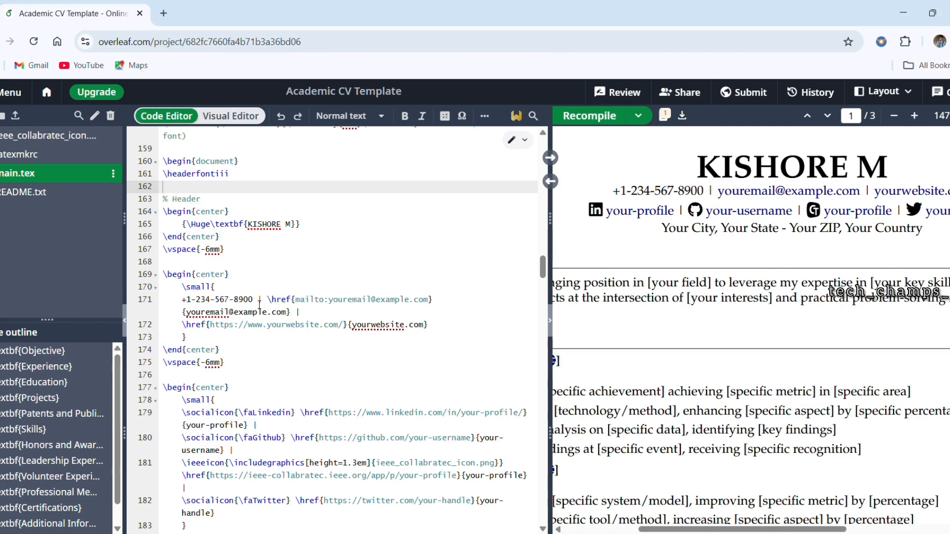
pyautogui.moveTo(254, 300); pyautogui.dragTo(182, 303)
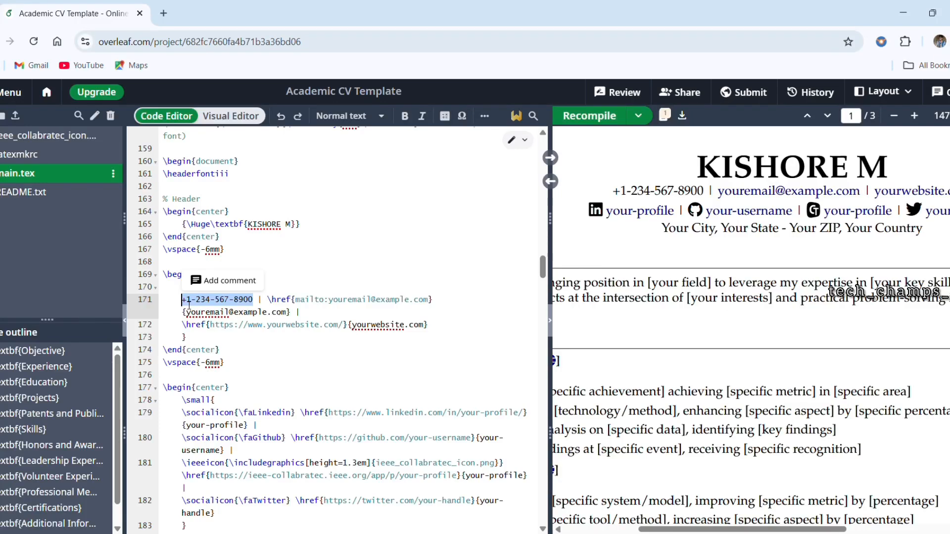
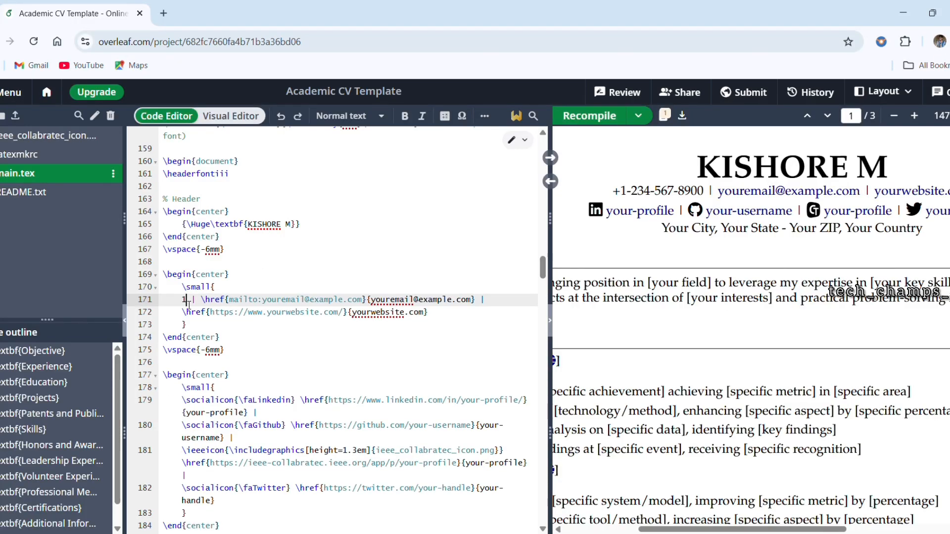
pyautogui.press('BackSpace')
pyautogui.press('BackSpace')
pyautogui.press('BackSpace')
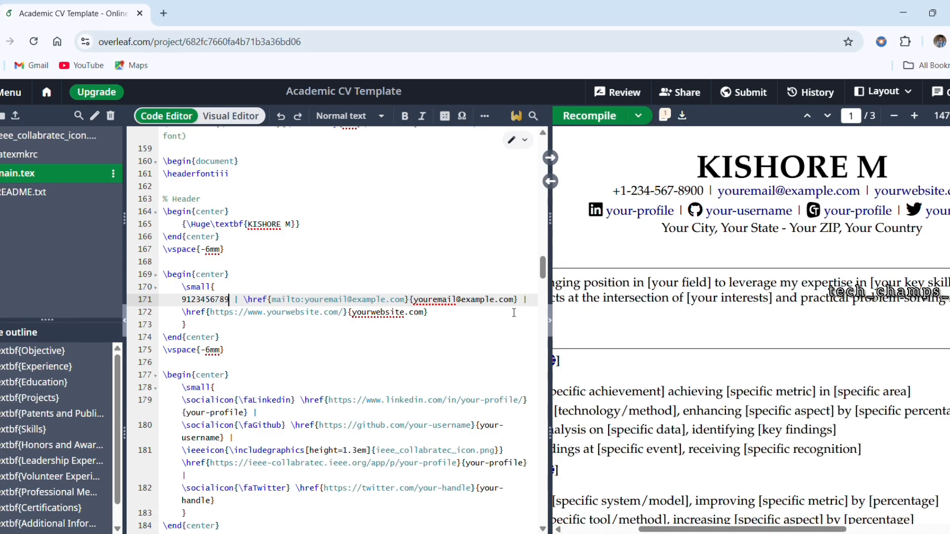
# Step: Replace the displayed text of the mailto link with the owner's e-mail address
pyautogui.moveTo(514, 302); pyautogui.dragTo(414, 302)
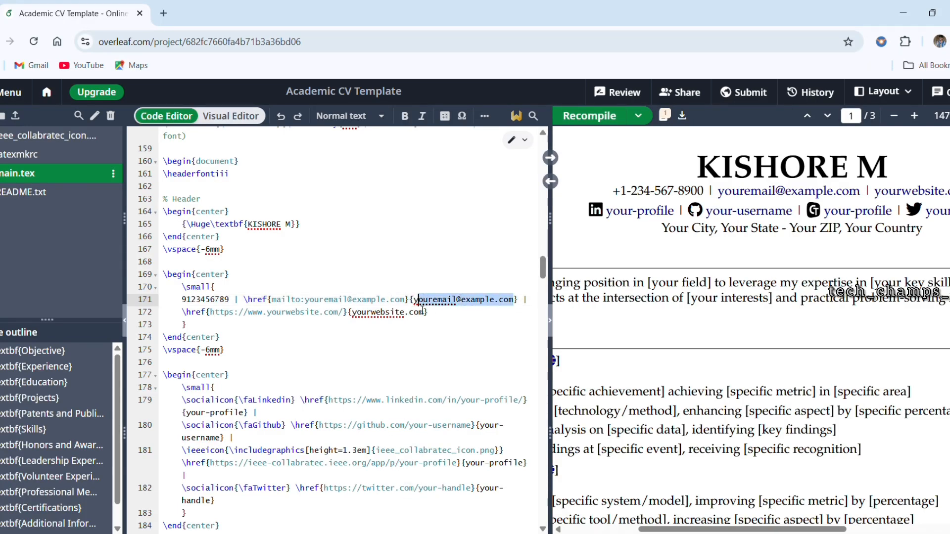
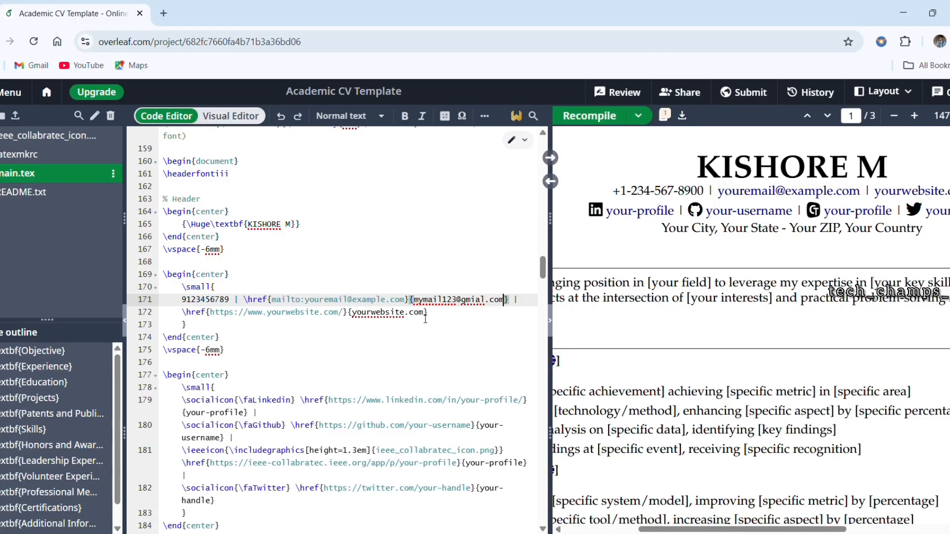
# Step: Replace the displayed text of the website link in the contact line, including its opening brace, with "my websiteabc.com"
pyautogui.moveTo(425, 316); pyautogui.dragTo(353, 316)
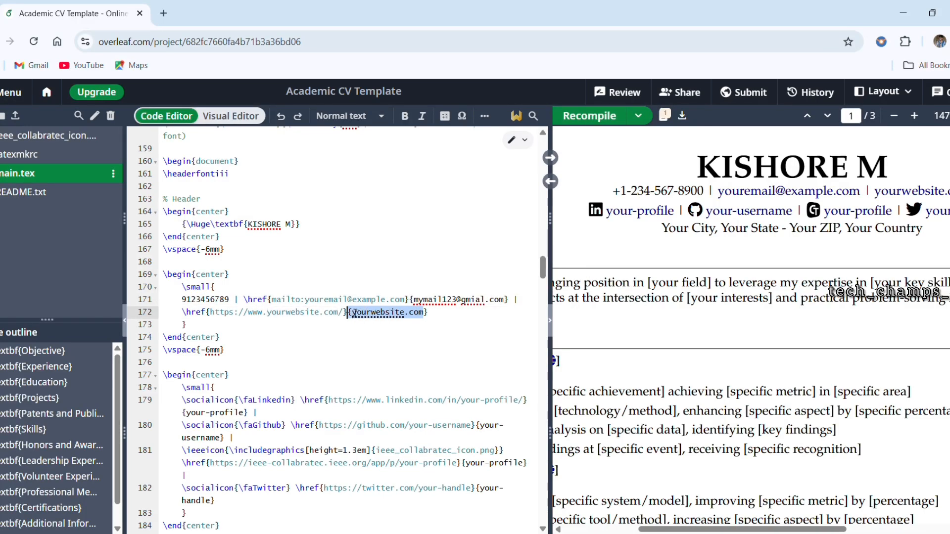
pyautogui.write('m')
pyautogui.write('y website')
pyautogui.write('abc.com')
# Step: Recompile the CV and check the phone number in the preview's contact line
pyautogui.click(590, 116)
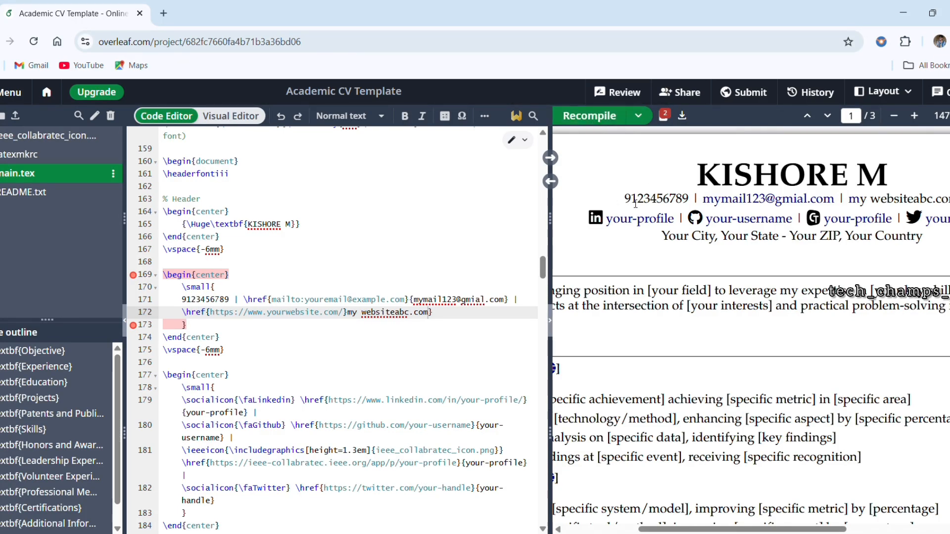
pyautogui.moveTo(686, 203); pyautogui.dragTo(623, 204)
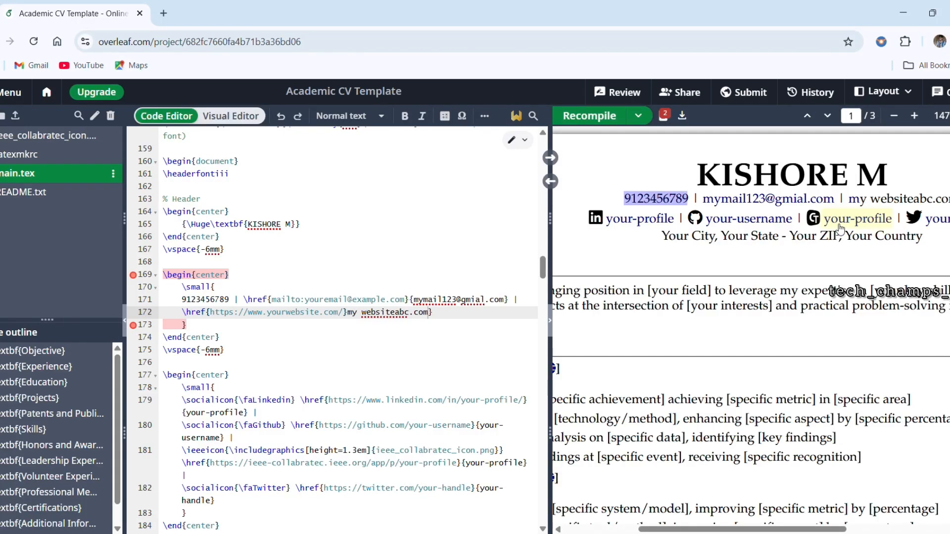
pyautogui.click(654, 242)
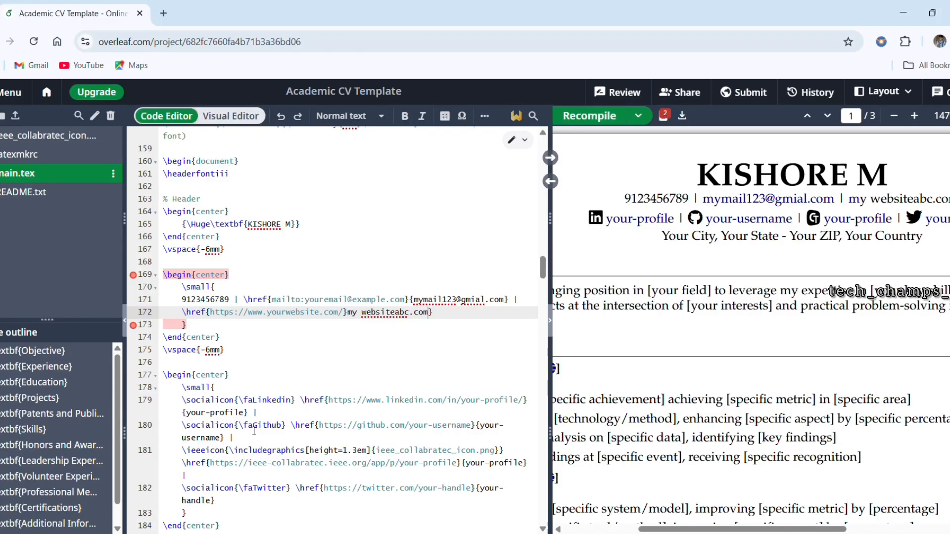
# Step: Replace the "your-profile" display text of the LinkedIn link with the owner's LinkedIn profile name
pyautogui.scroll(-3, 252, 430)
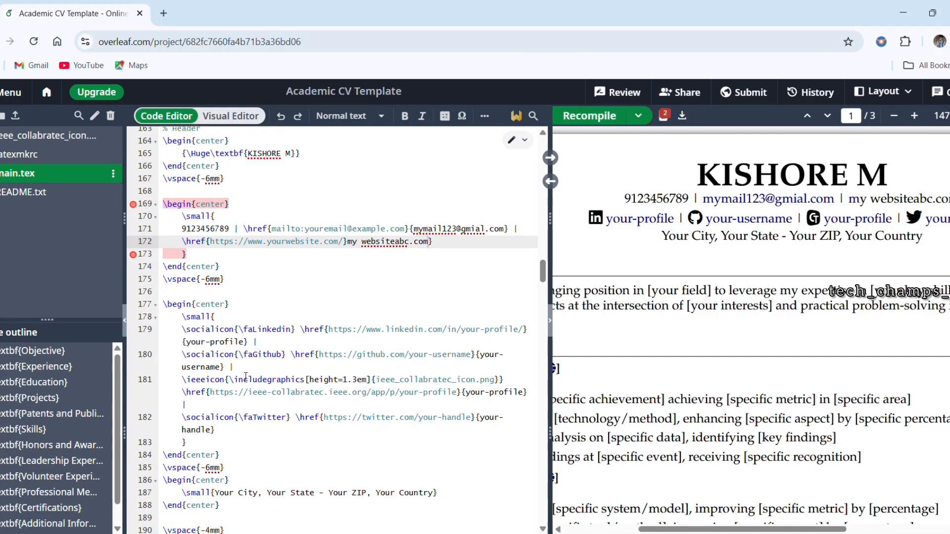
pyautogui.moveTo(247, 342); pyautogui.dragTo(190, 347)
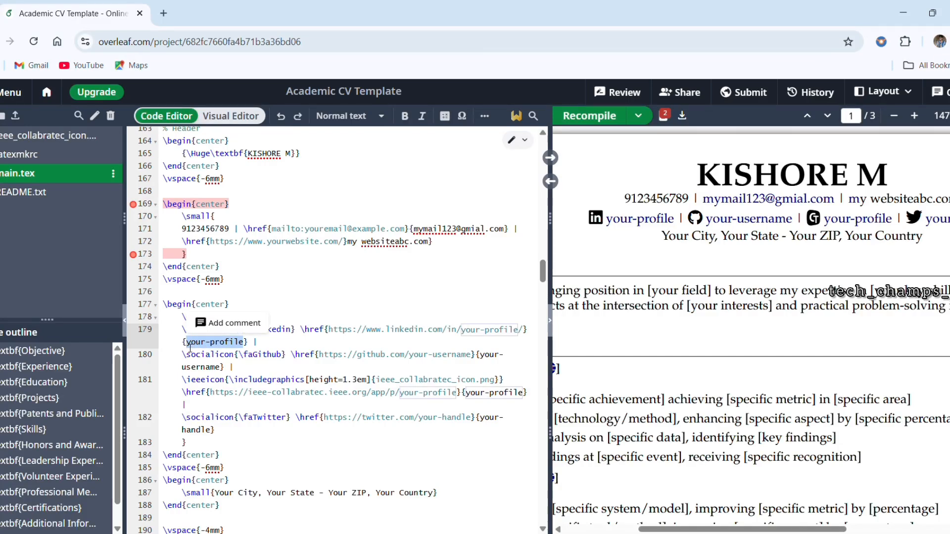
pyautogui.write('linkedin')
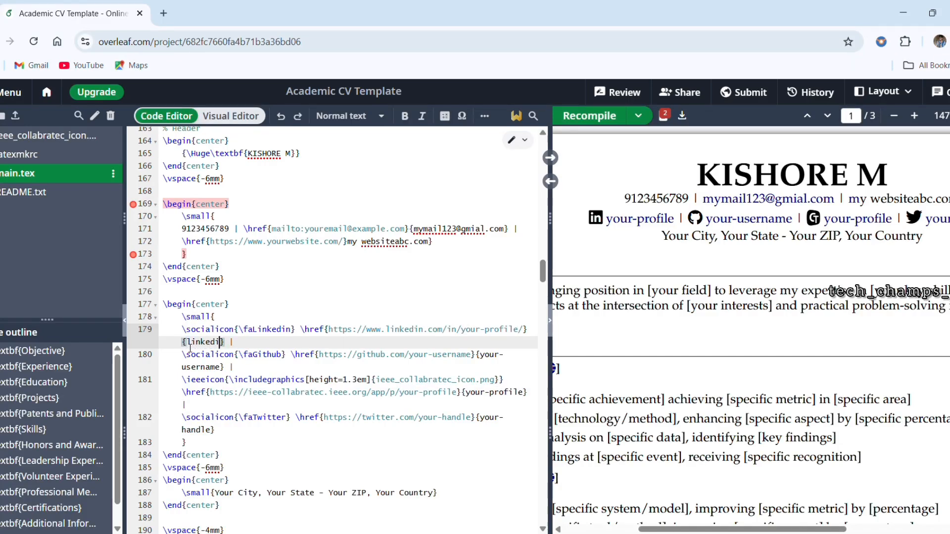
pyautogui.write('kishore')
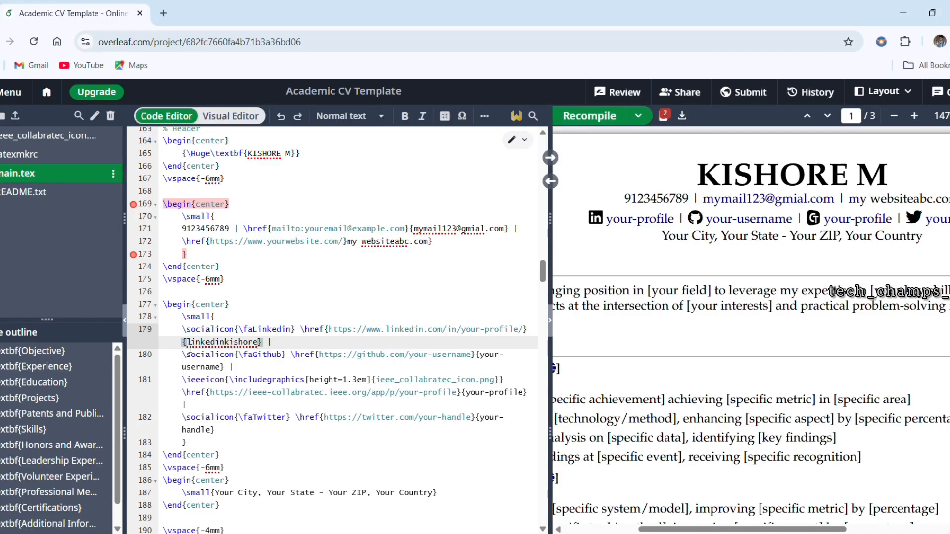
# Step: Delete the "your-username" display text of the GitHub link, leaving its braces empty, and locate the matching entry in the preview
pyautogui.scroll(-1, 293, 355)
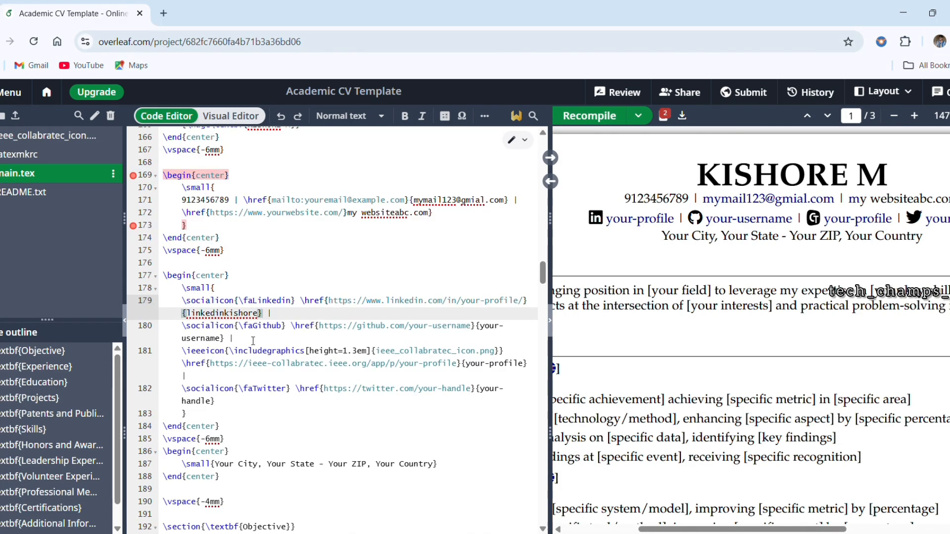
pyautogui.moveTo(223, 341); pyautogui.dragTo(485, 335)
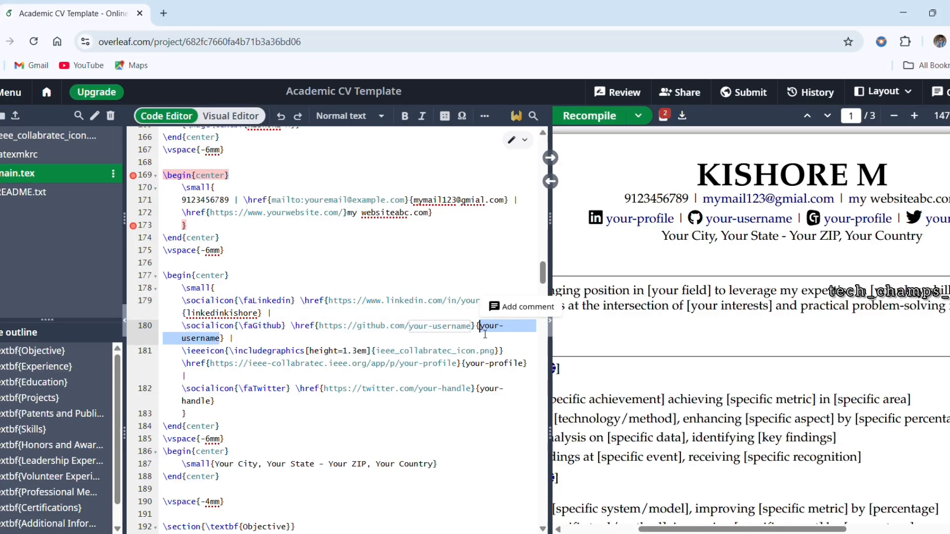
pyautogui.press('BackSpace')
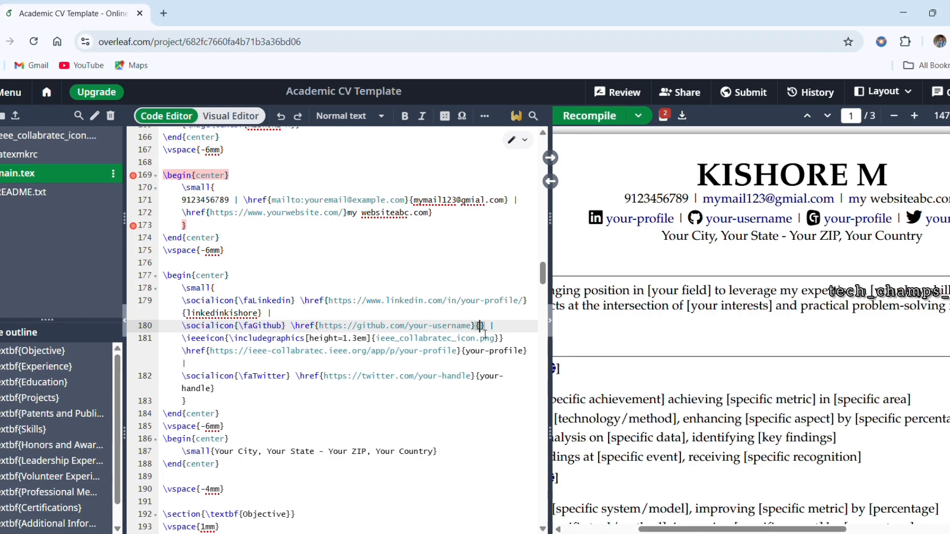
pyautogui.moveTo(797, 220); pyautogui.dragTo(708, 220)
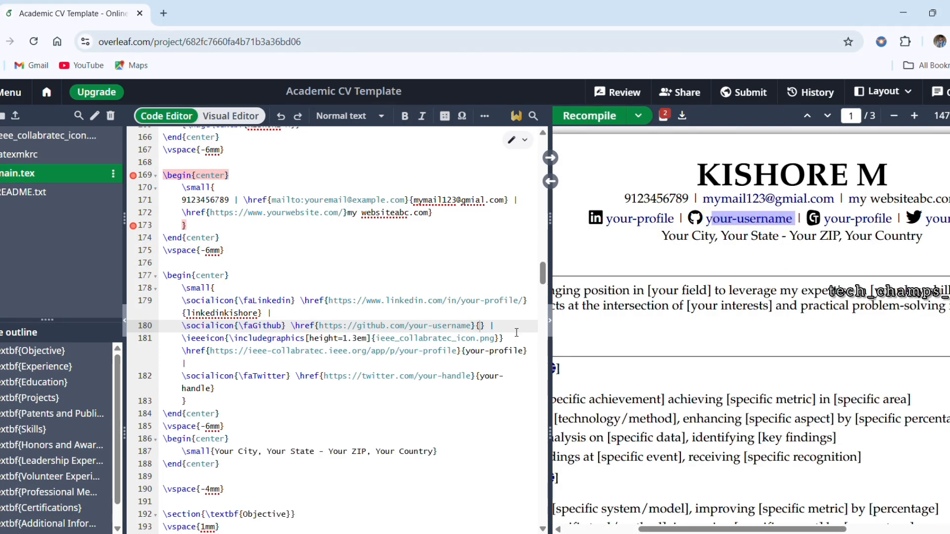
pyautogui.hscroll(2, 937, 228)
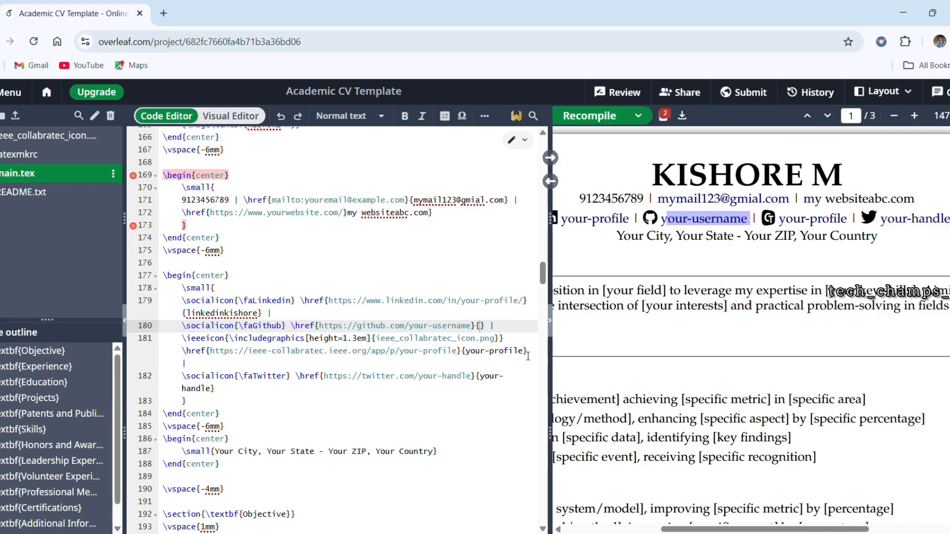
# Step: Delete the "your-profile" display text of the IEEE Collabratec link and the "your-handle" display text of the Twitter link, leaving both brace pairs empty
pyautogui.moveTo(525, 353); pyautogui.dragTo(465, 353)
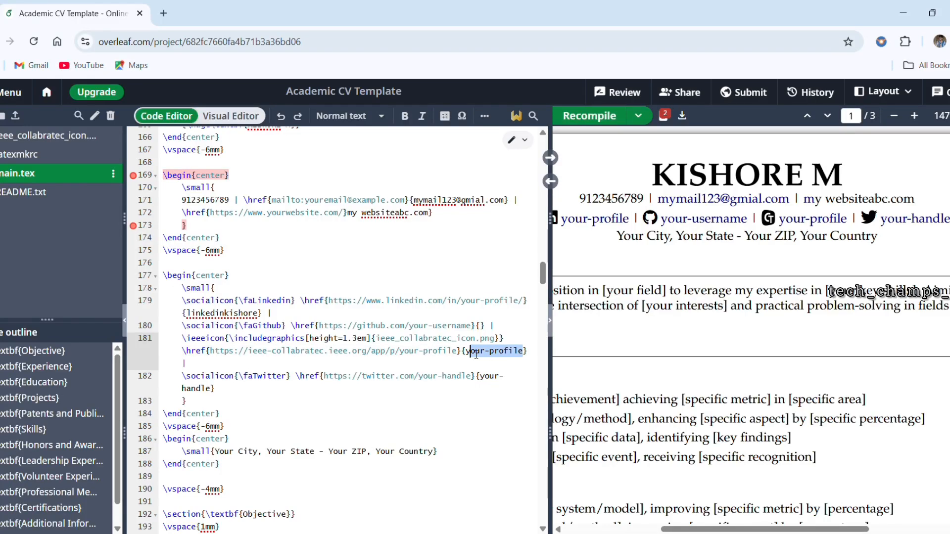
pyautogui.press('BackSpace')
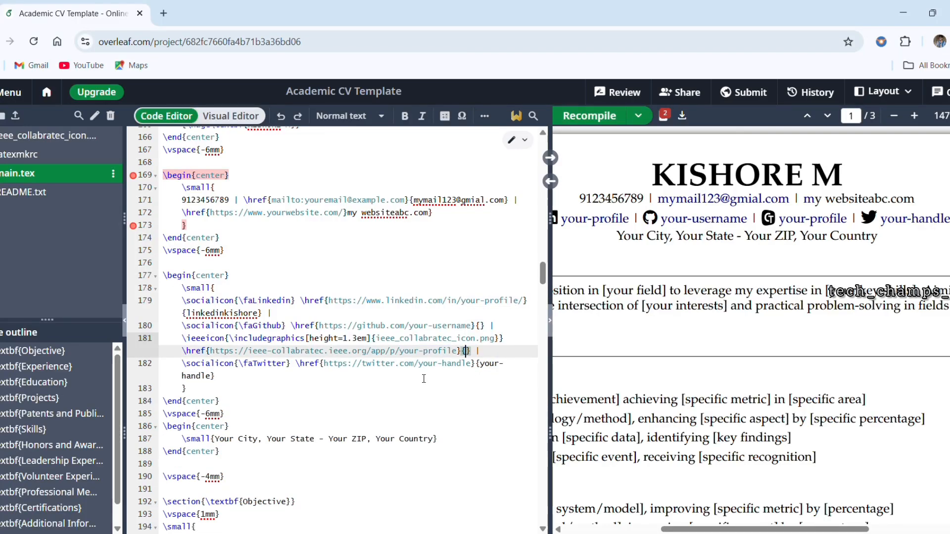
pyautogui.moveTo(211, 377); pyautogui.dragTo(486, 366)
pyautogui.press('BackSpace')
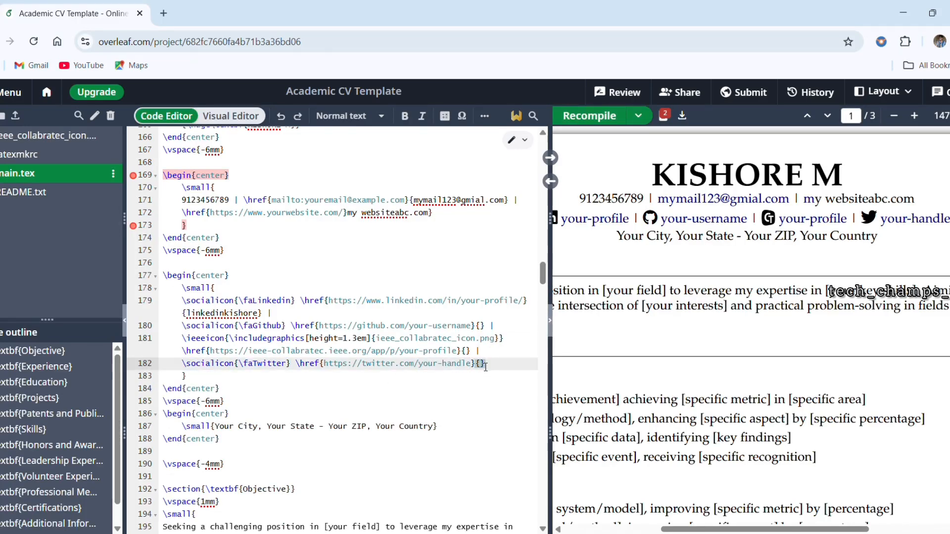
# Step: Recompile the CV and examine the profile links line and the first page's sections in the preview
pyautogui.scroll(-1, 486, 367)
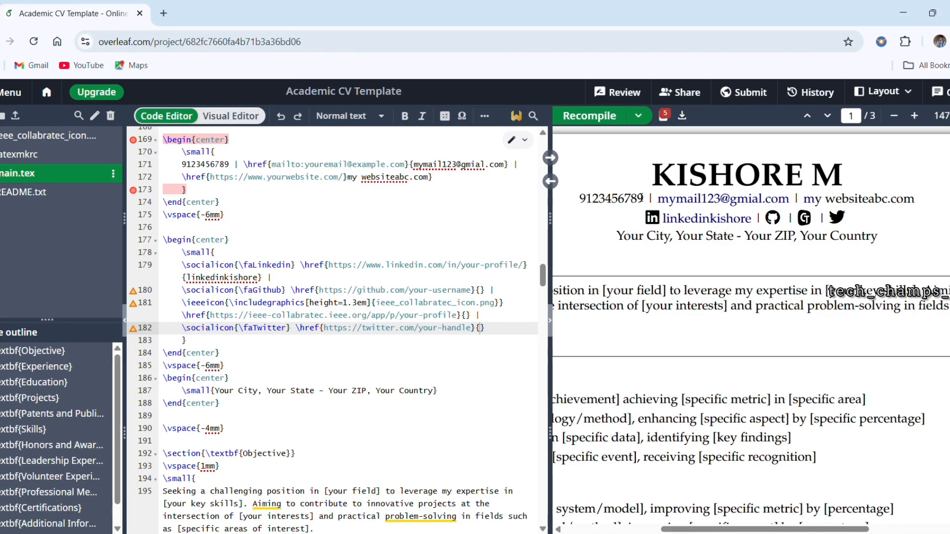
pyautogui.scroll(-5, 641, 198)
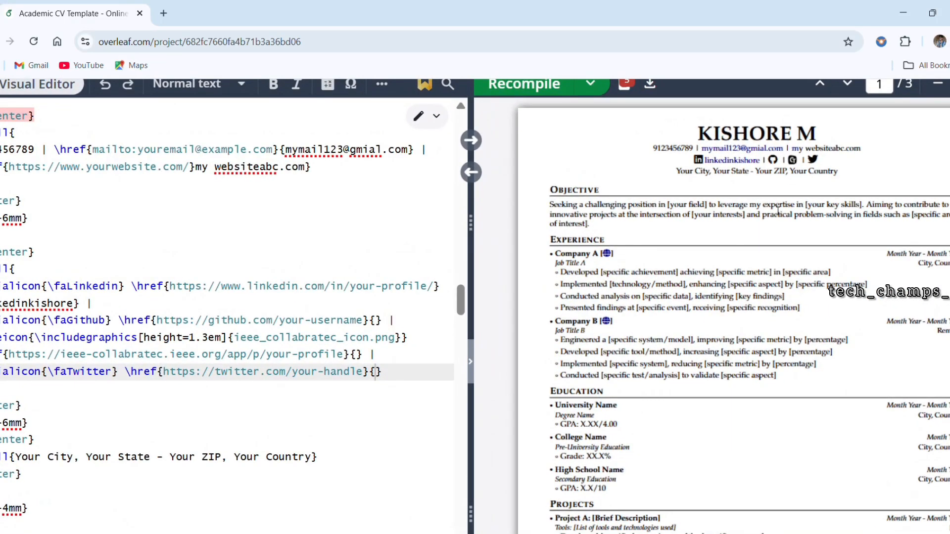
pyautogui.keyDown('ctrl'); pyautogui.scroll(-3, 775, 210); pyautogui.keyUp('ctrl')
pyautogui.keyDown('ctrl'); pyautogui.scroll(5, 775, 210); pyautogui.keyUp('ctrl')
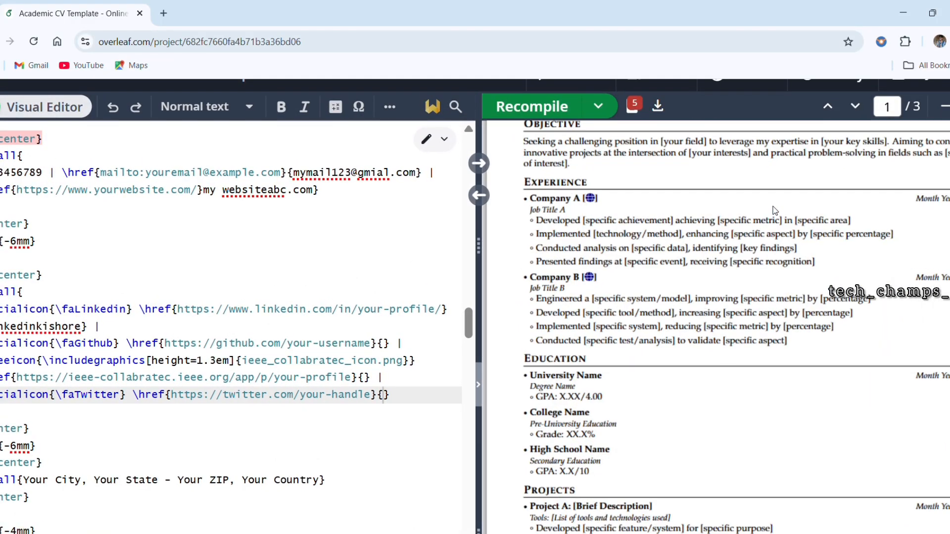
pyautogui.scroll(1, 775, 211)
pyautogui.keyDown('ctrl'); pyautogui.scroll(-3, 775, 210); pyautogui.keyUp('ctrl')
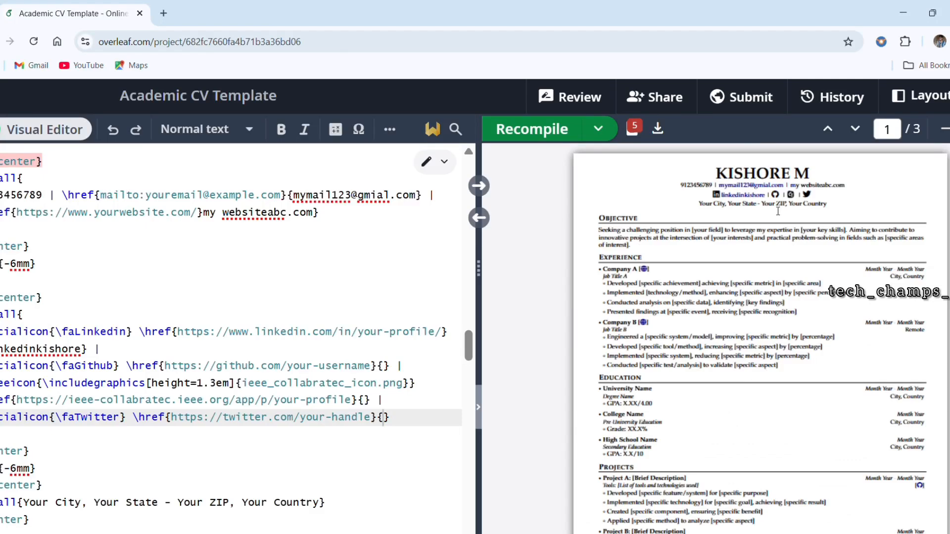
pyautogui.keyDown('ctrl'); pyautogui.scroll(4, 749, 225); pyautogui.keyUp('ctrl')
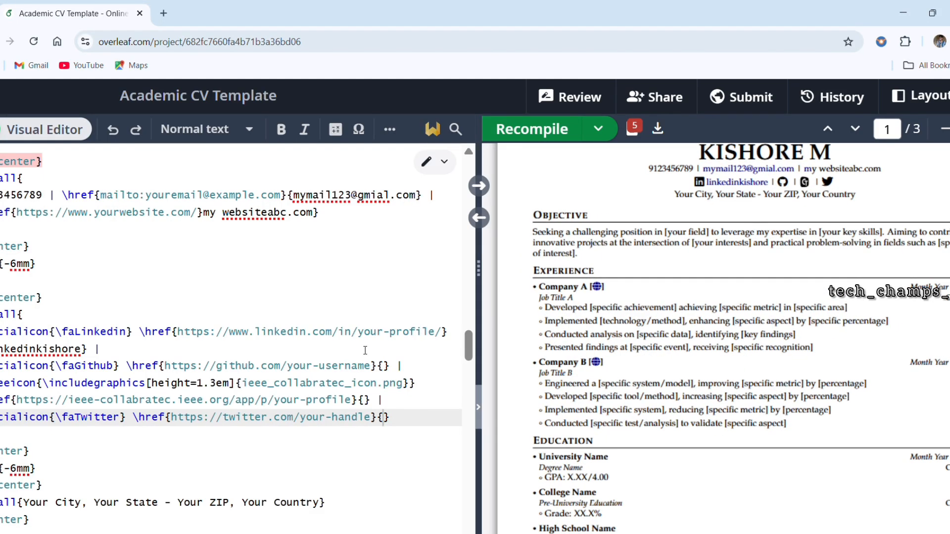
pyautogui.hscroll(-1, 365, 351)
pyautogui.hscroll(-2, 365, 350)
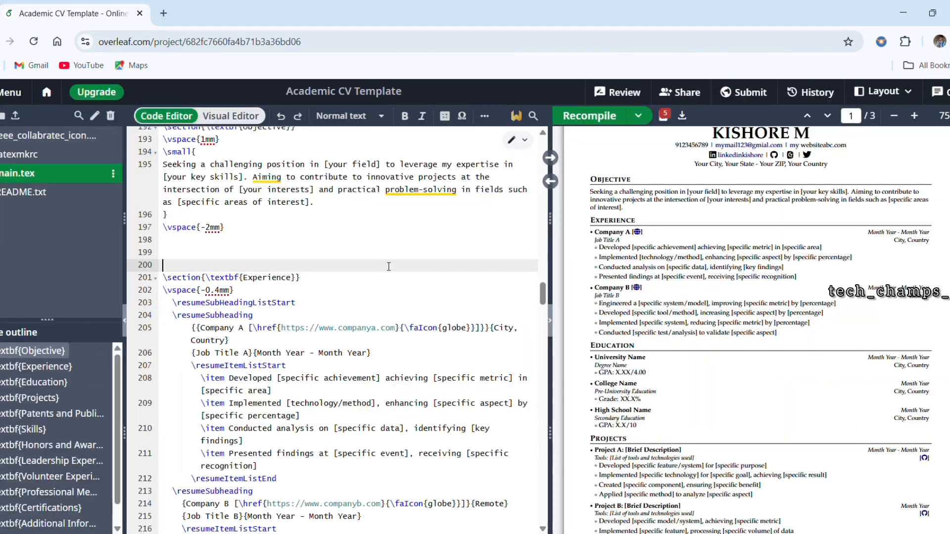
# Step: Rename the "Objective" section heading in the source to "Profile Summary"
pyautogui.scroll(2, 309, 261)
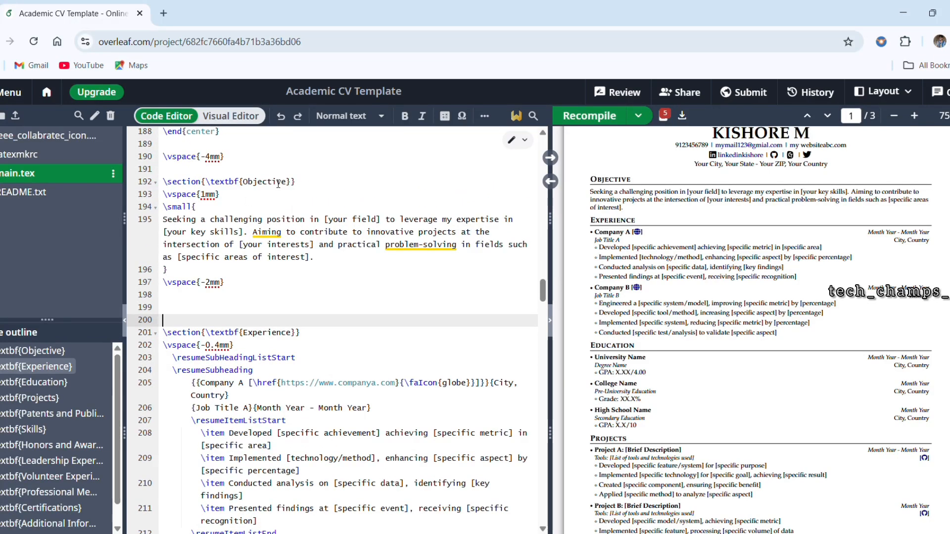
pyautogui.moveTo(287, 183); pyautogui.dragTo(243, 184)
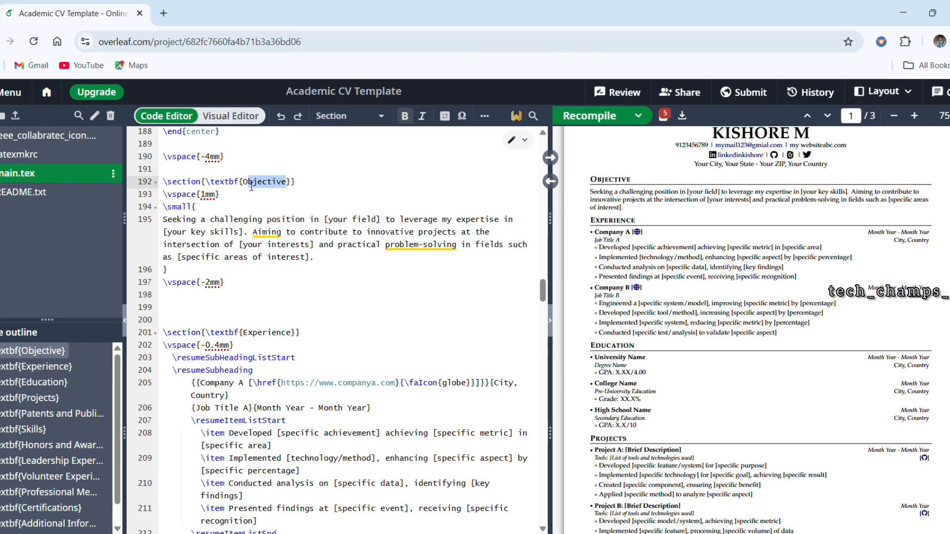
pyautogui.write('Profile Su')
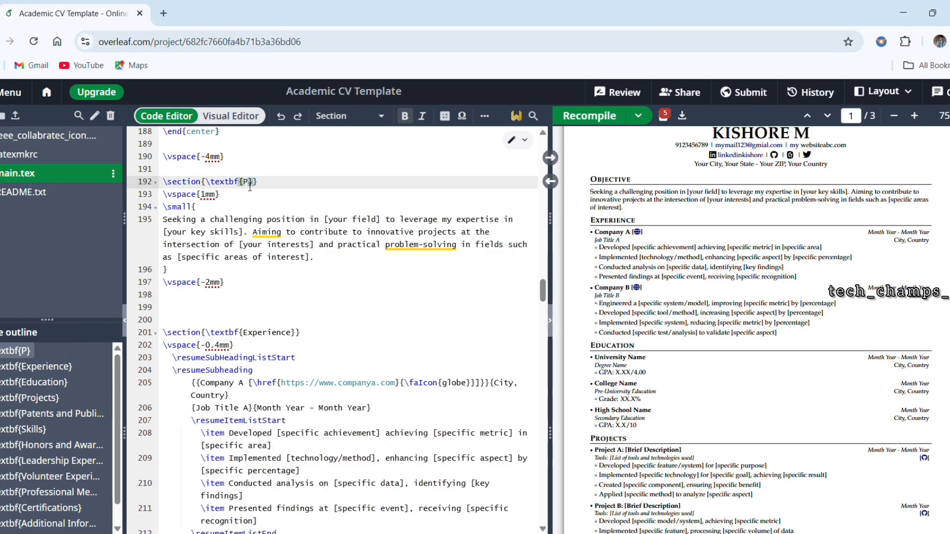
pyautogui.write('mmna')
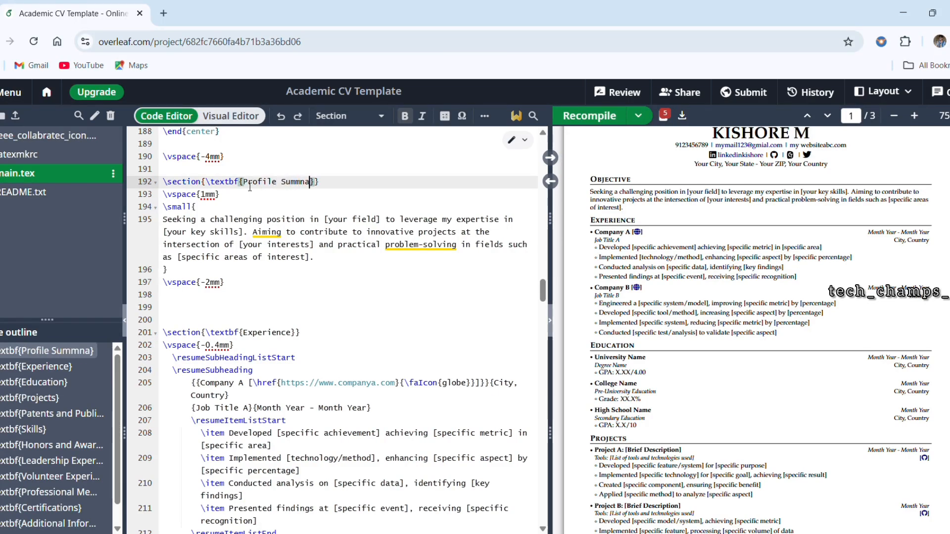
pyautogui.press('BackSpace')
pyautogui.press('BackSpace')
pyautogui.write('ary')
# Step: Select the placeholder paragraph under Profile Summary and ask ChatGPT in a new browser tab for a "profile summary for fresher java developer"
pyautogui.moveTo(315, 260); pyautogui.dragTo(171, 228)
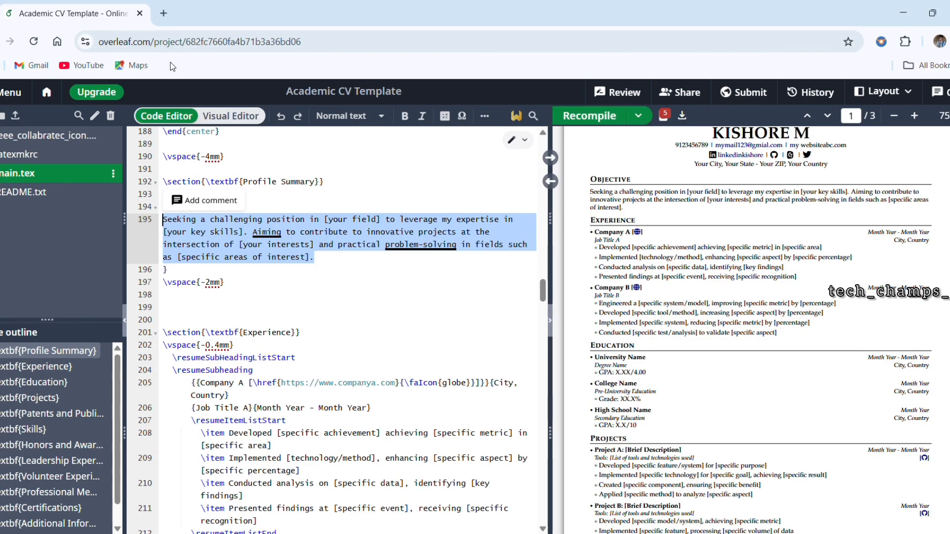
pyautogui.click(163, 14)
pyautogui.write('chat')
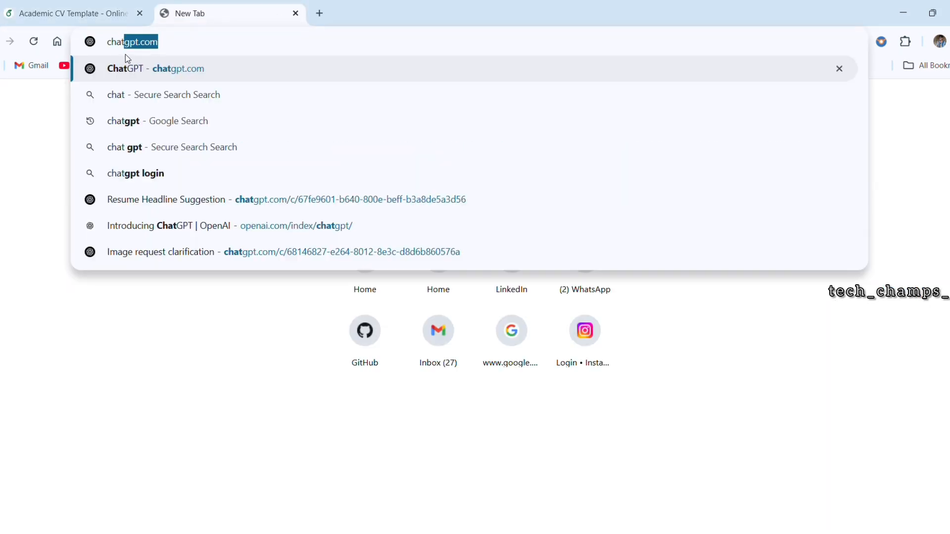
pyautogui.press('Return')
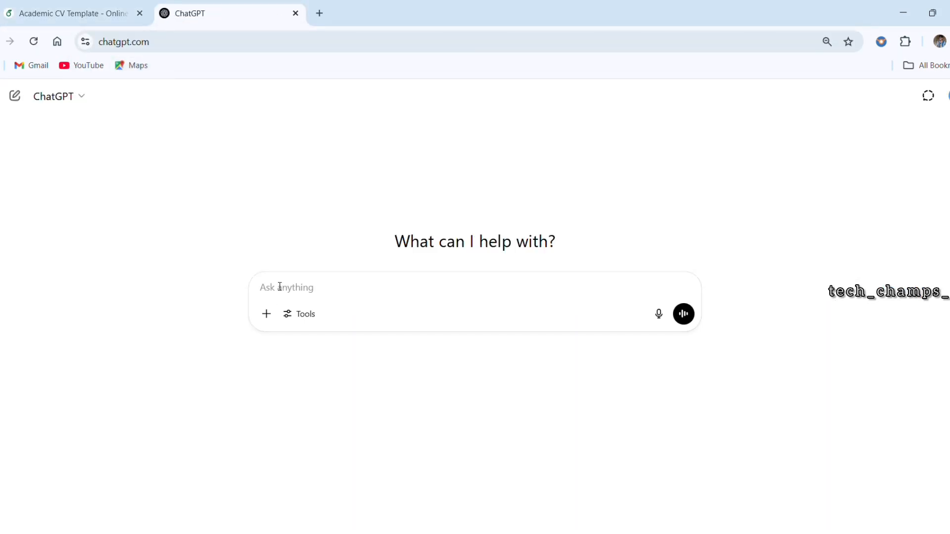
pyautogui.write('profile summary')
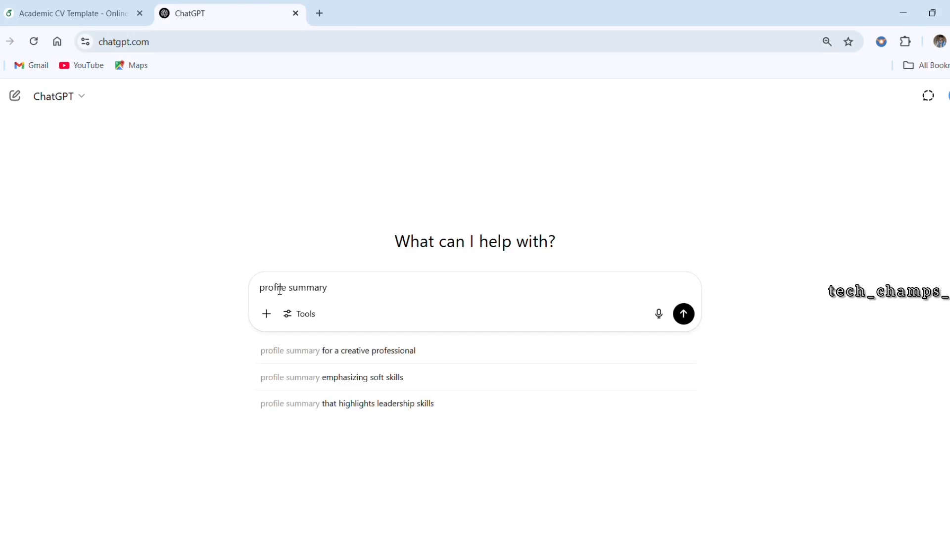
pyautogui.write(' for fresher java developer')
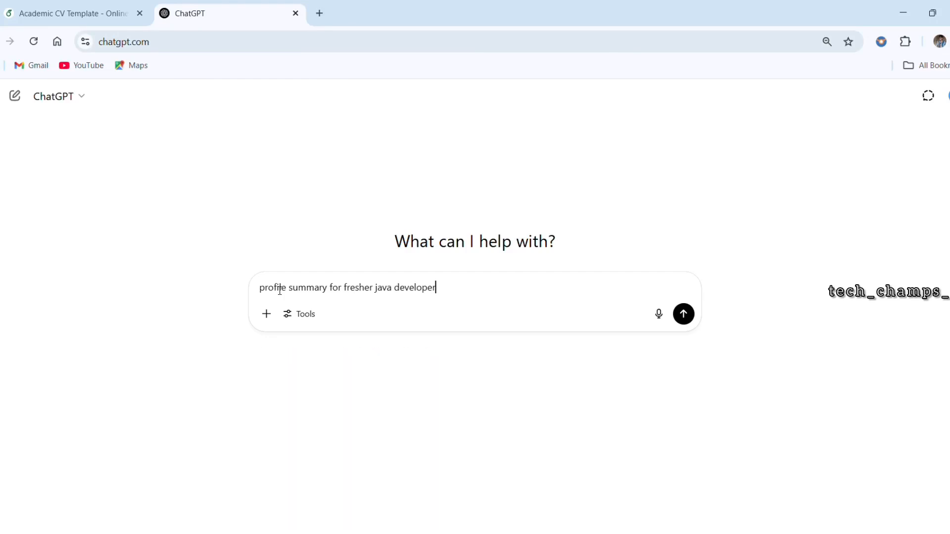
pyautogui.press('Return')
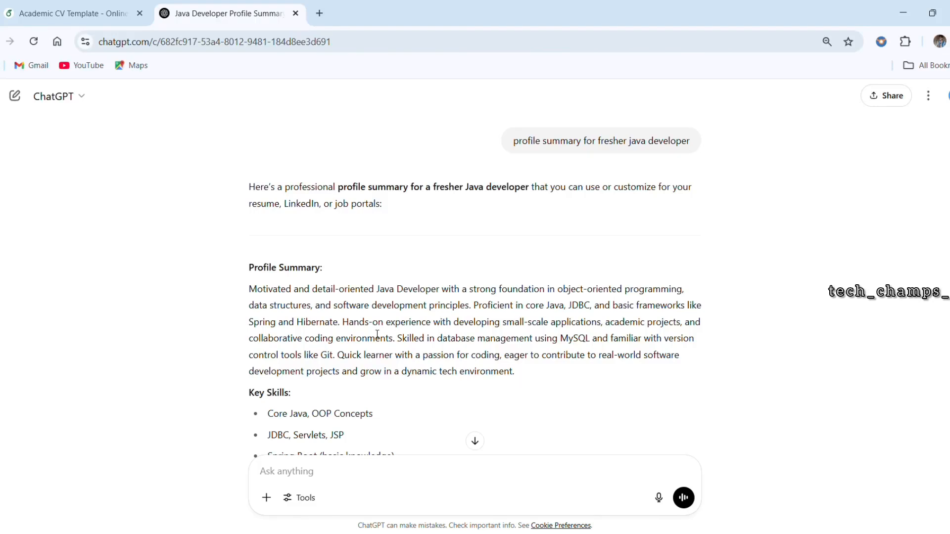
# Step: Copy the Profile Summary paragraph from ChatGPT's answer and replace the placeholder paragraph in Overleaf with it, keeping the closing brace directly after the text
pyautogui.moveTo(255, 294); pyautogui.dragTo(521, 380)
pyautogui.hotkey('ctrl', 'c')
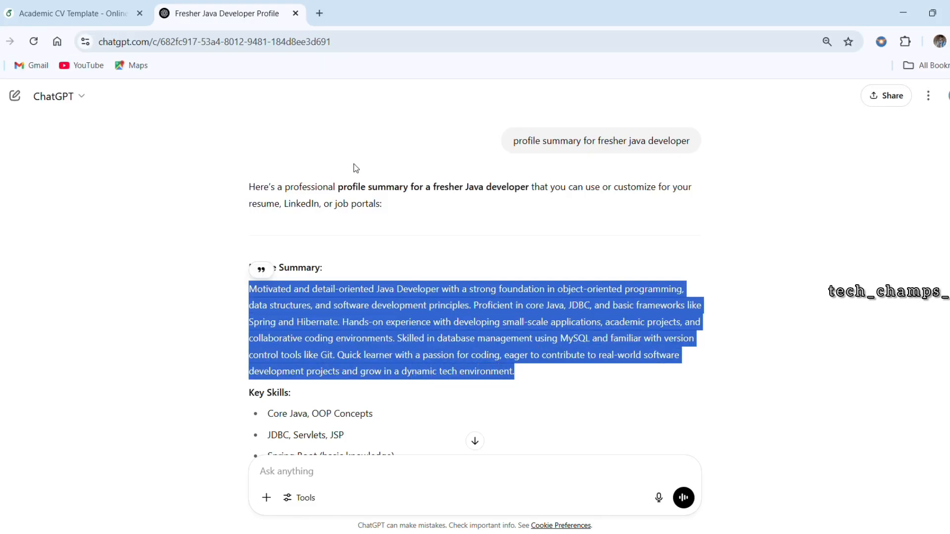
pyautogui.click(62, 14)
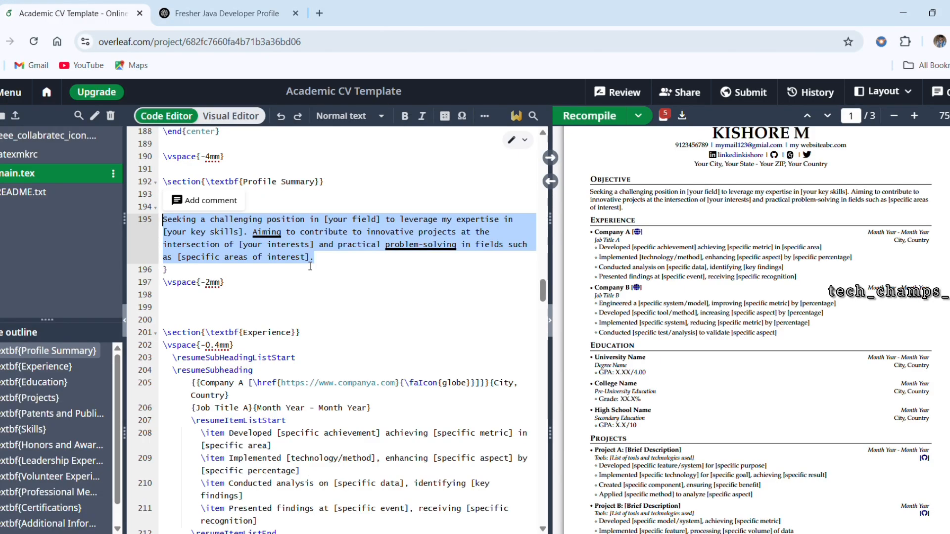
pyautogui.hotkey('ctrl', 'v')
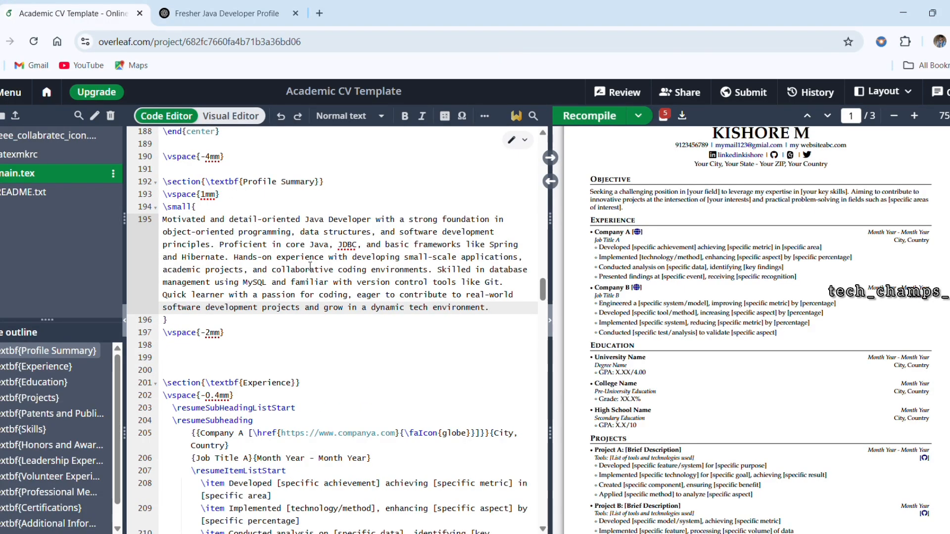
pyautogui.hotkey('ctrl', 'z')
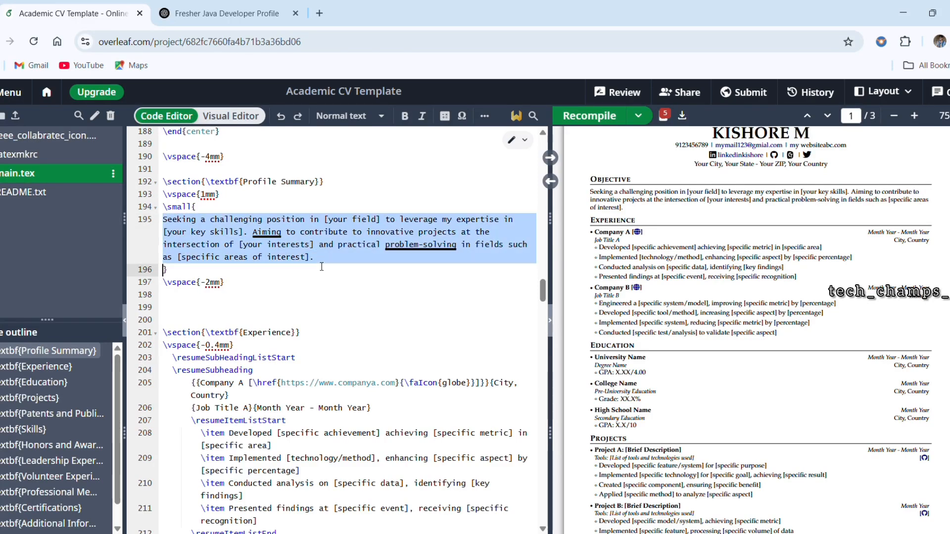
pyautogui.press('BackSpace')
pyautogui.hotkey('ctrl', 'v')
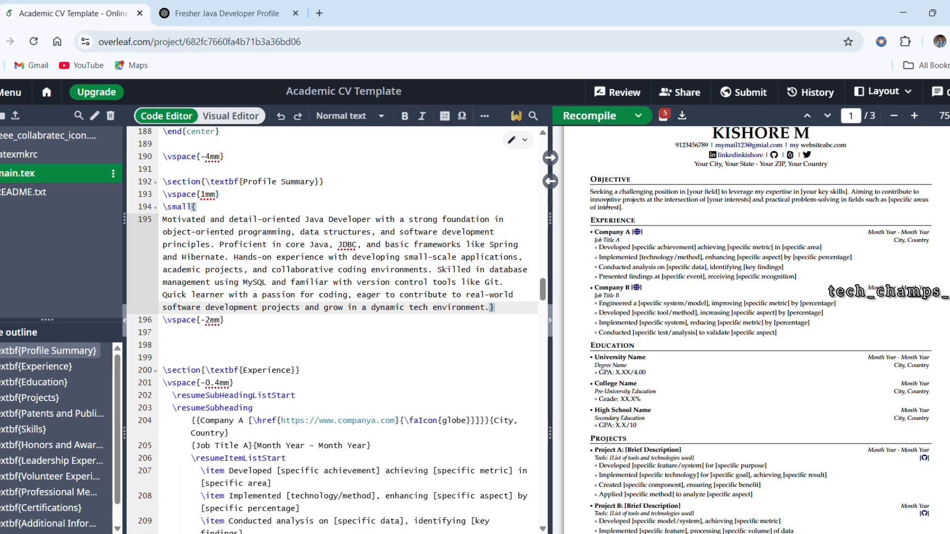
# Step: Recompile the CV and check the Profile Summary section in the preview
pyautogui.scroll(3, 616, 202)
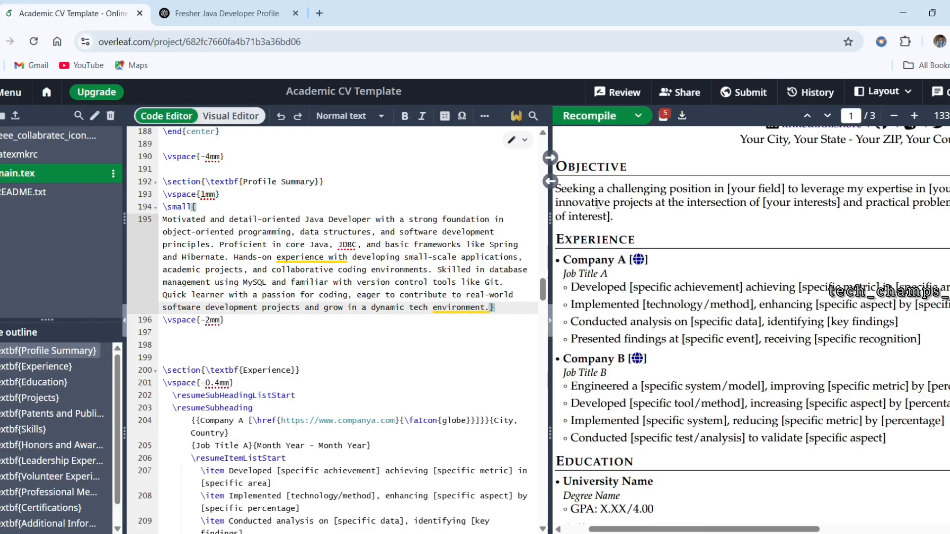
pyautogui.click(599, 116)
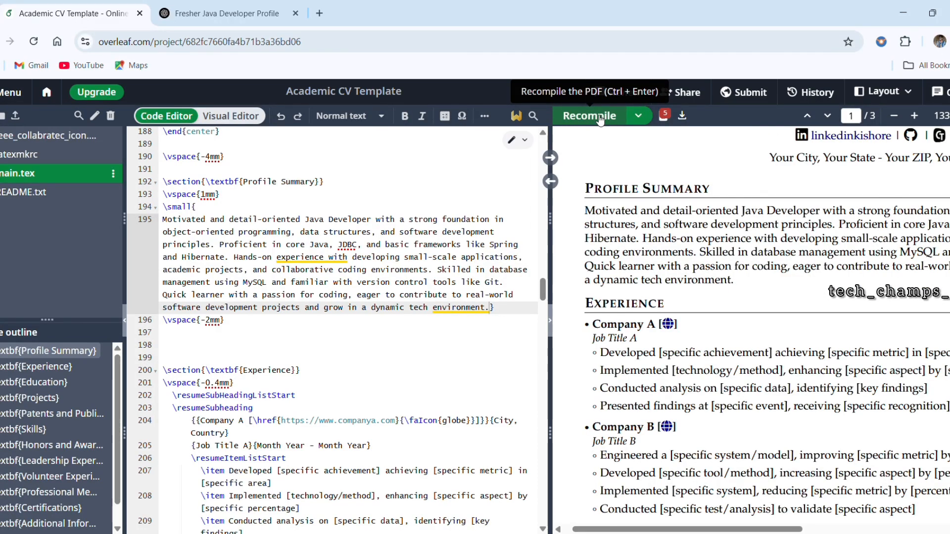
pyautogui.scroll(-3, 671, 254)
pyautogui.scroll(-1, 671, 255)
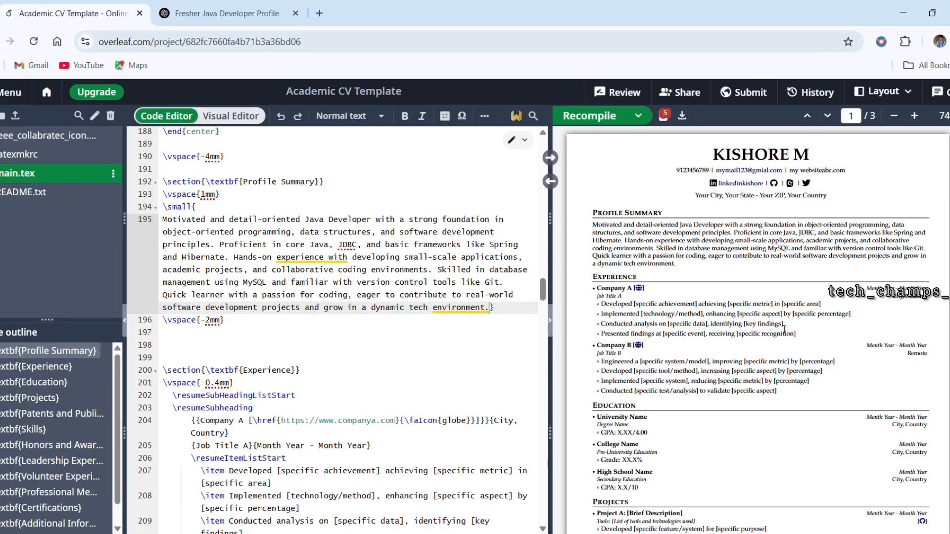
# Step: Examine the following sections in the preview, including the Skills list, and the source code of the Experience, Education and Projects sections
pyautogui.scroll(-5, 784, 329)
pyautogui.scroll(-3, 784, 329)
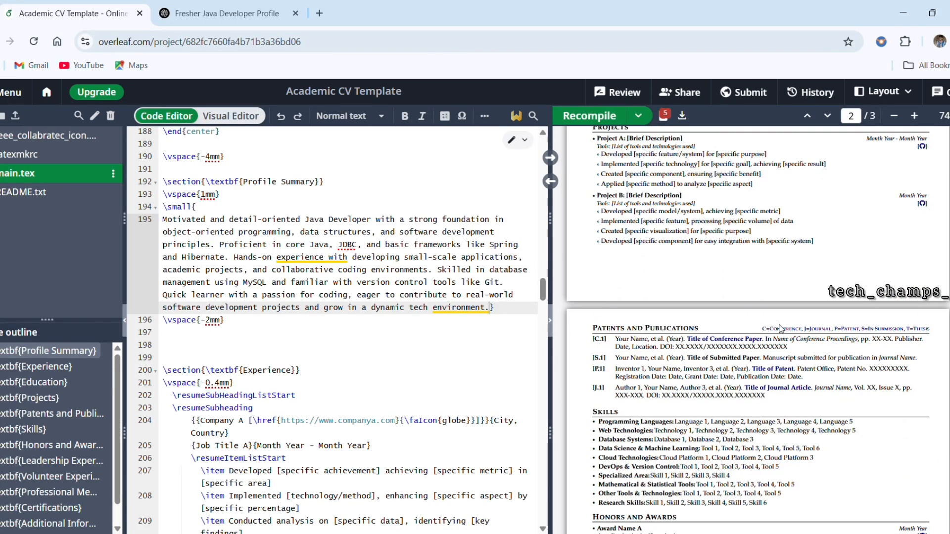
pyautogui.scroll(-4, 390, 406)
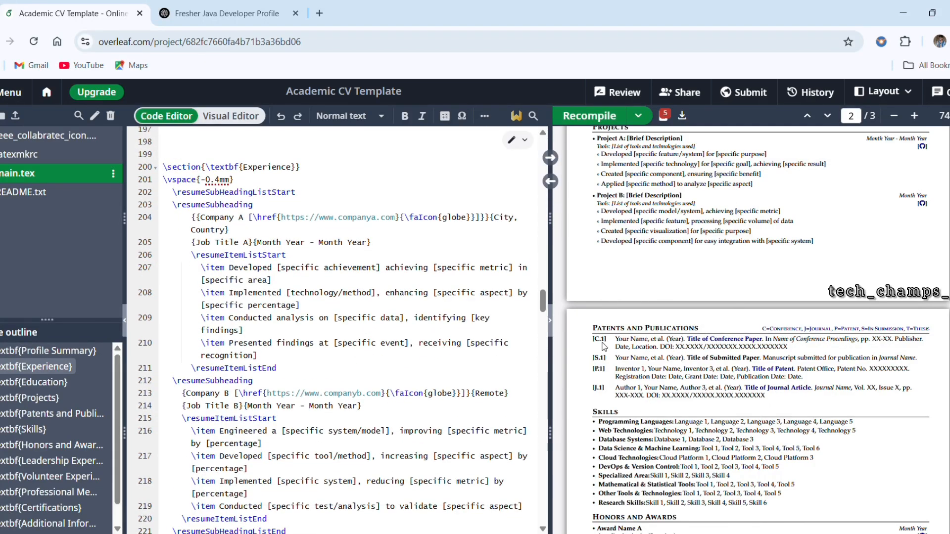
pyautogui.scroll(-2, 633, 353)
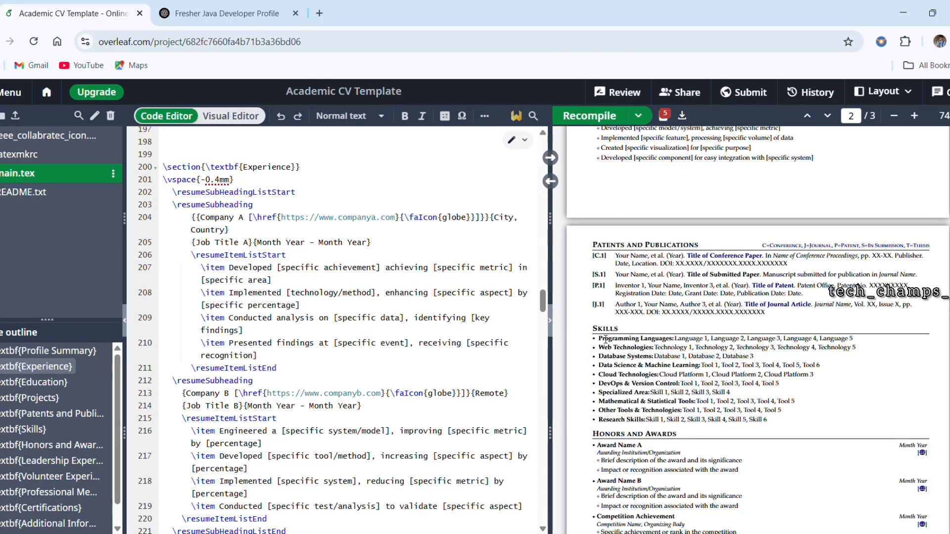
pyautogui.moveTo(608, 345); pyautogui.dragTo(775, 436)
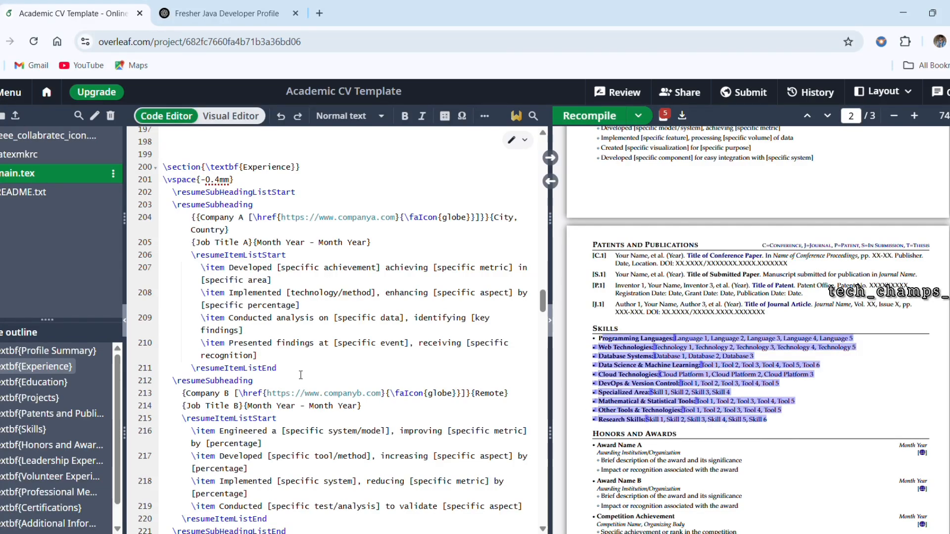
pyautogui.scroll(-3, 301, 375)
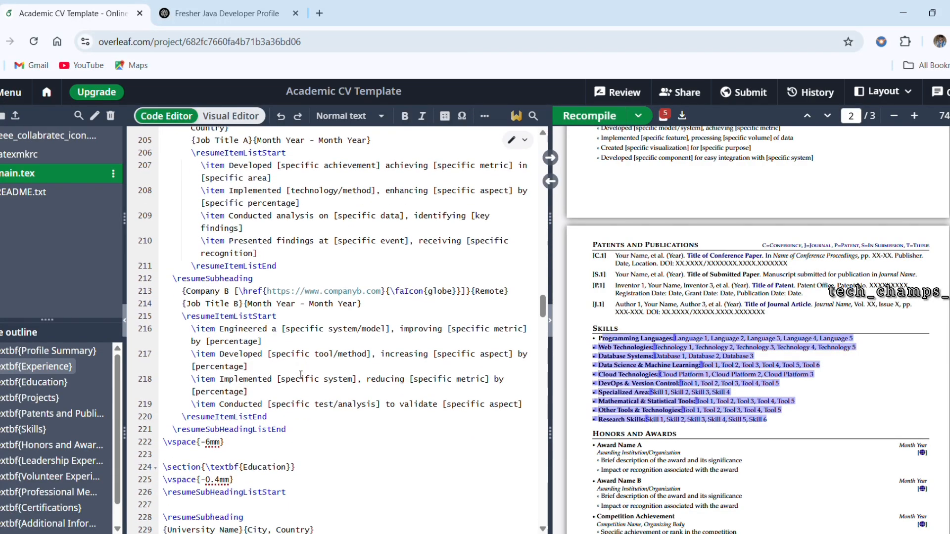
pyautogui.scroll(-1, 301, 375)
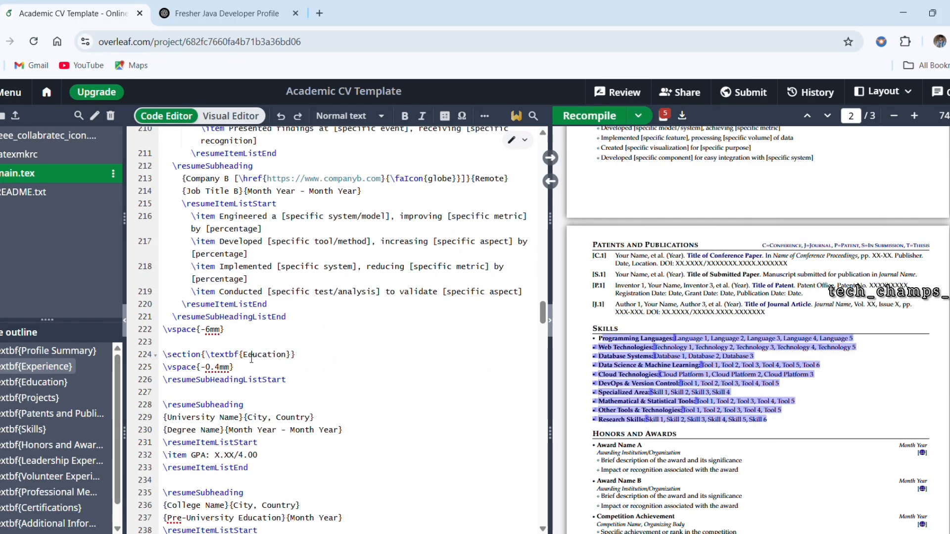
pyautogui.moveTo(251, 358); pyautogui.dragTo(290, 356)
pyautogui.scroll(-2, 297, 361)
pyautogui.scroll(-1, 297, 361)
pyautogui.scroll(-2, 297, 361)
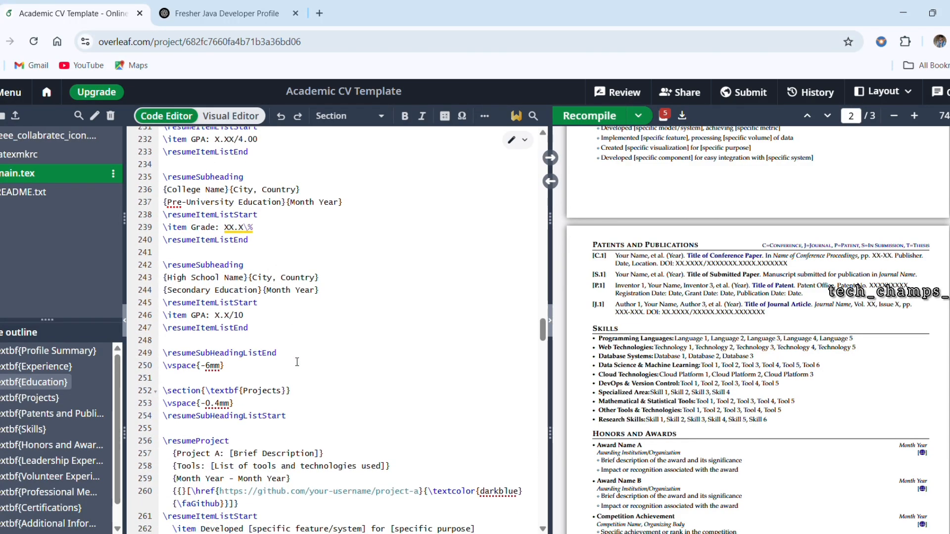
pyautogui.scroll(-2, 297, 362)
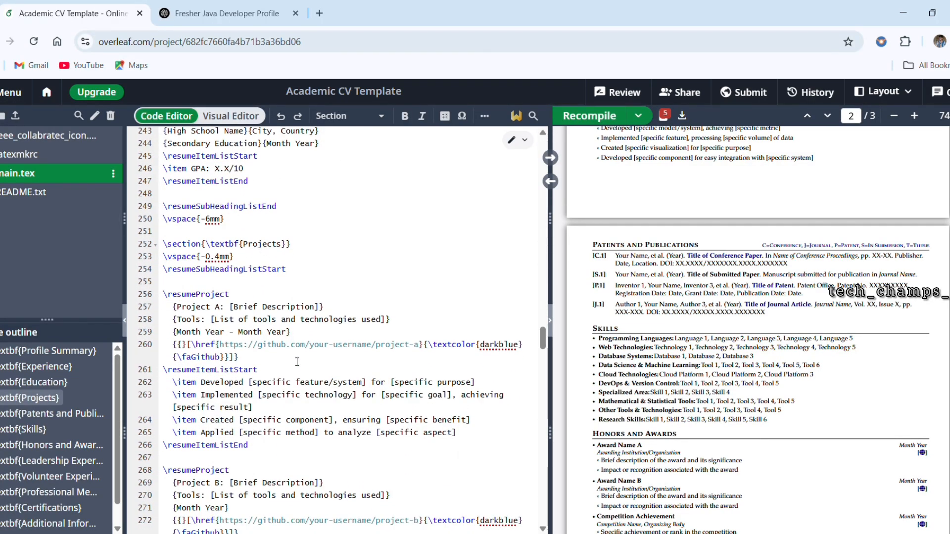
# Step: Rename the Skills section heading in the source code to "Technical Skills"
pyautogui.scroll(-2, 297, 362)
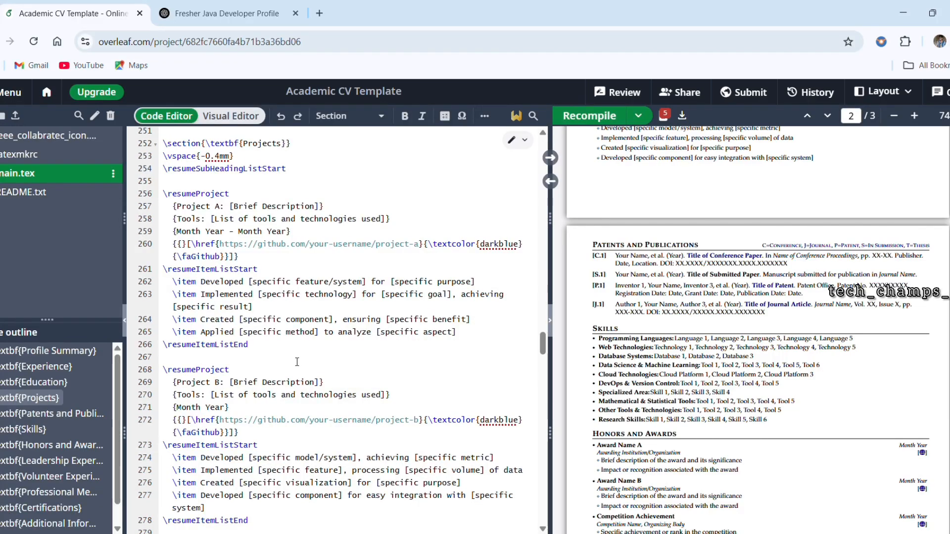
pyautogui.scroll(-4, 297, 362)
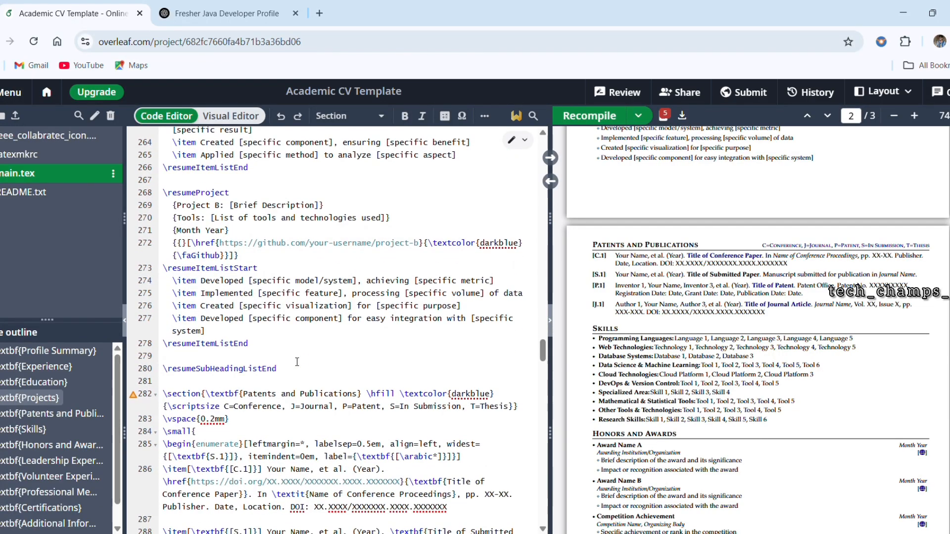
pyautogui.scroll(-5, 297, 361)
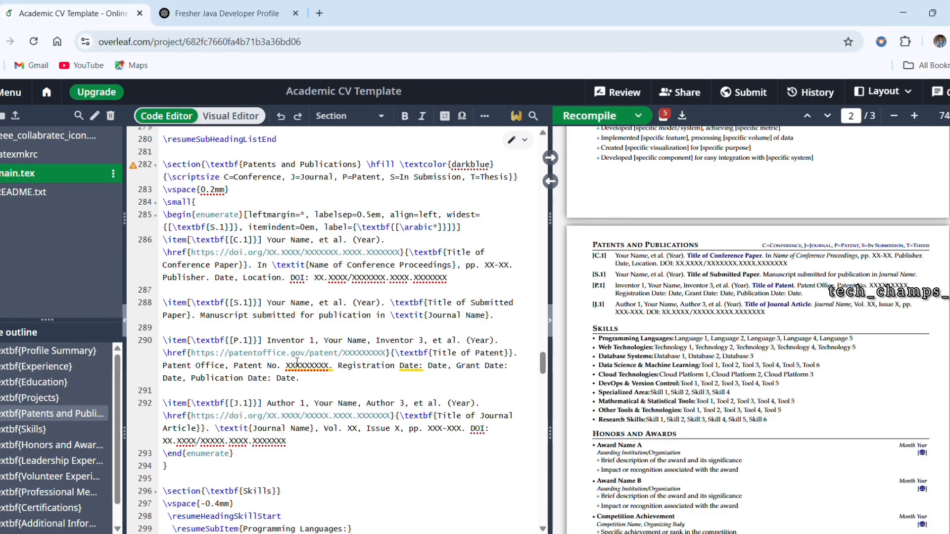
pyautogui.scroll(-4, 296, 362)
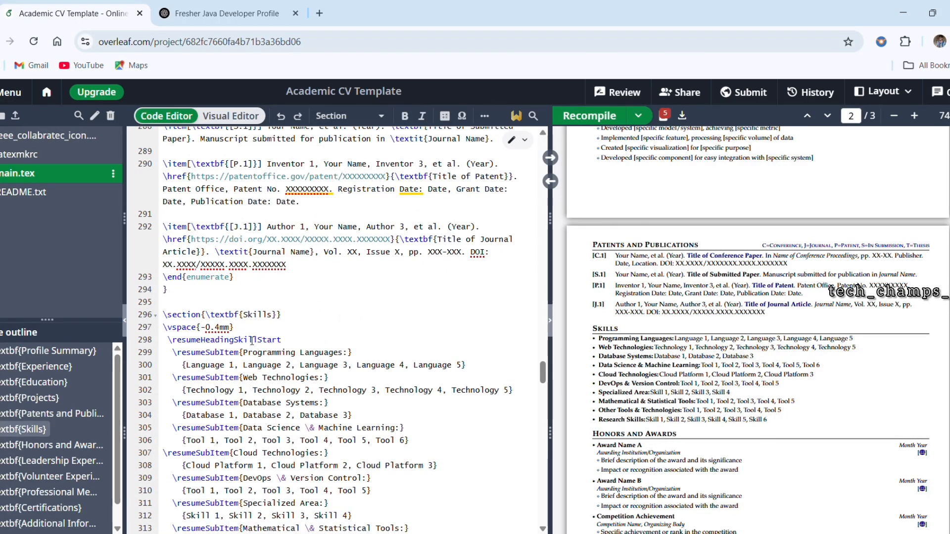
pyautogui.moveTo(243, 317); pyautogui.dragTo(277, 322)
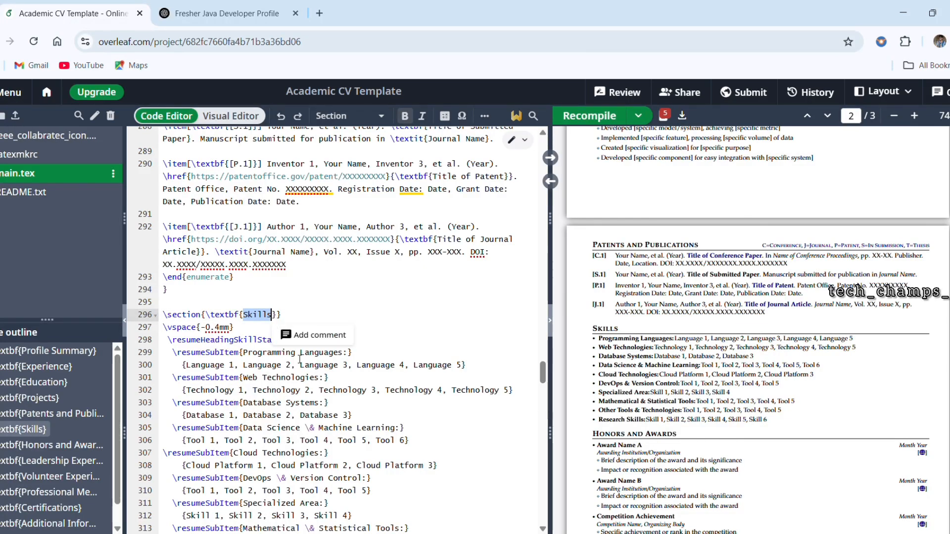
pyautogui.write('Tecn')
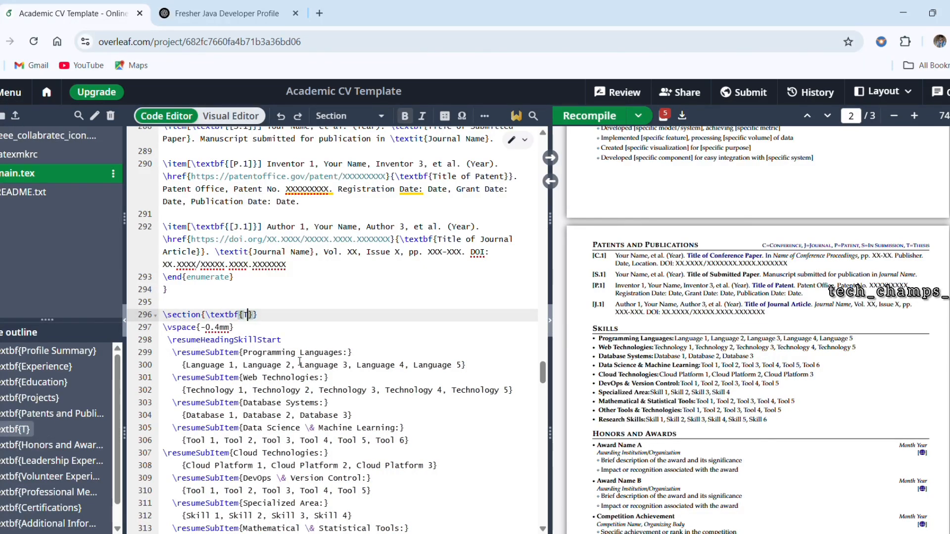
pyautogui.write('ical')
pyautogui.press('BackSpace')
pyautogui.press('BackSpace')
pyautogui.press('BackSpace')
pyautogui.press('BackSpace')
pyautogui.press('BackSpace')
pyautogui.press('BackSpace')
pyautogui.write('h')
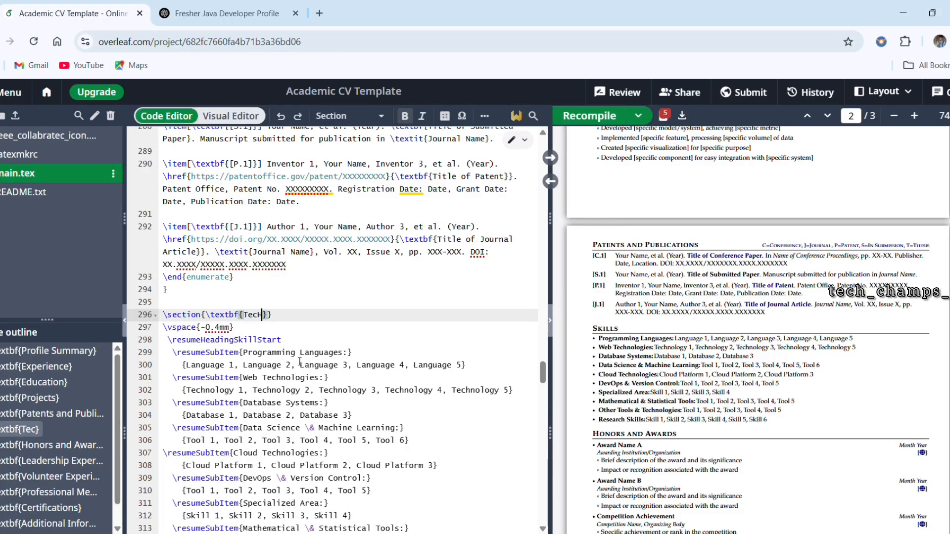
pyautogui.write('nical Skills')
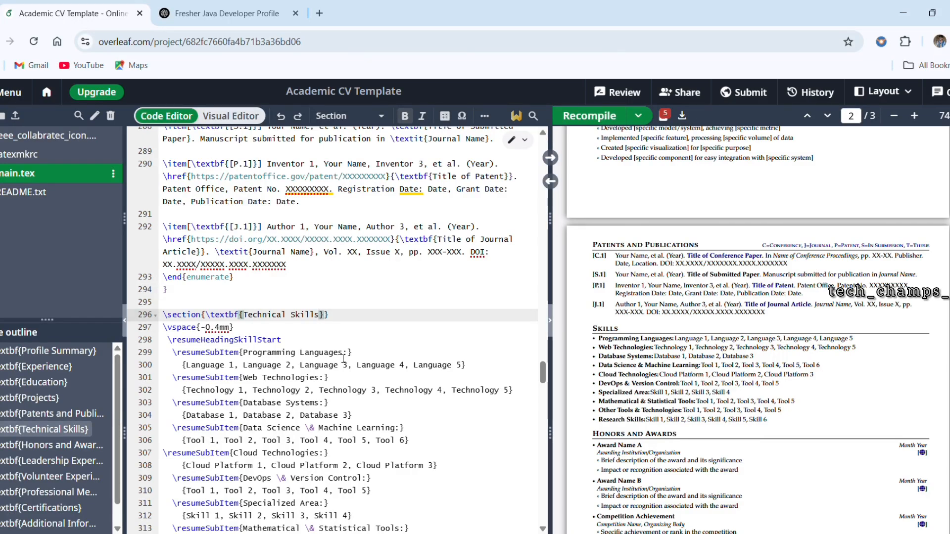
# Step: Replace the placeholder entries under Programming Languages with "Python,Java,C"
pyautogui.click(466, 368)
pyautogui.moveTo(465, 368); pyautogui.dragTo(189, 370)
pyautogui.write('Pytho')
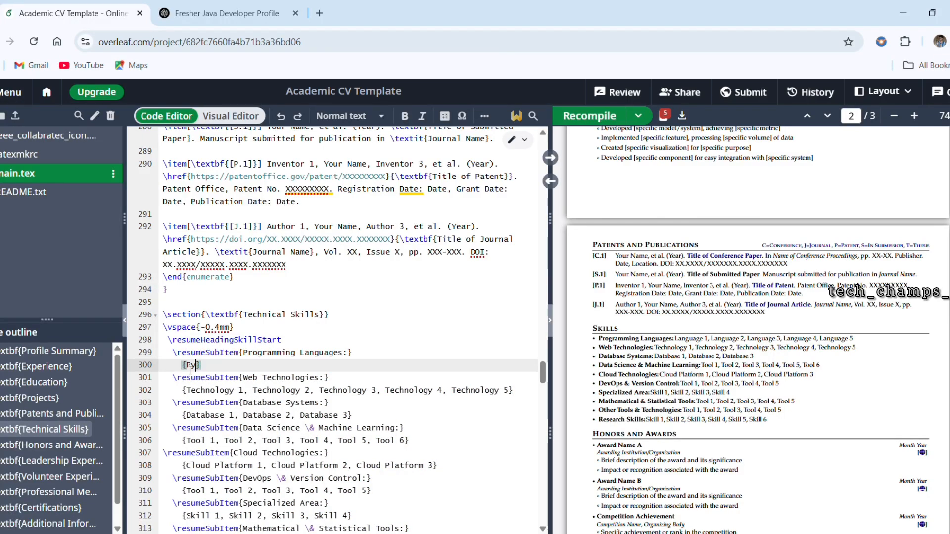
pyautogui.write('n,Java')
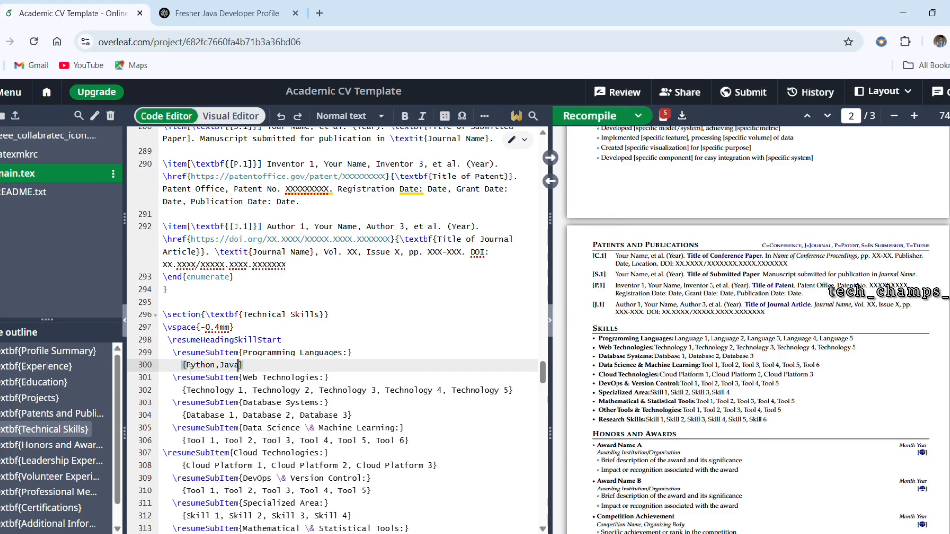
pyautogui.write(',C')
# Step: Recompile the CV and check the section heading, Programming Languages entry and remaining skill placeholders in the preview
pyautogui.keyDown('ctrl'); pyautogui.scroll(4, 774, 331); pyautogui.keyUp('ctrl')
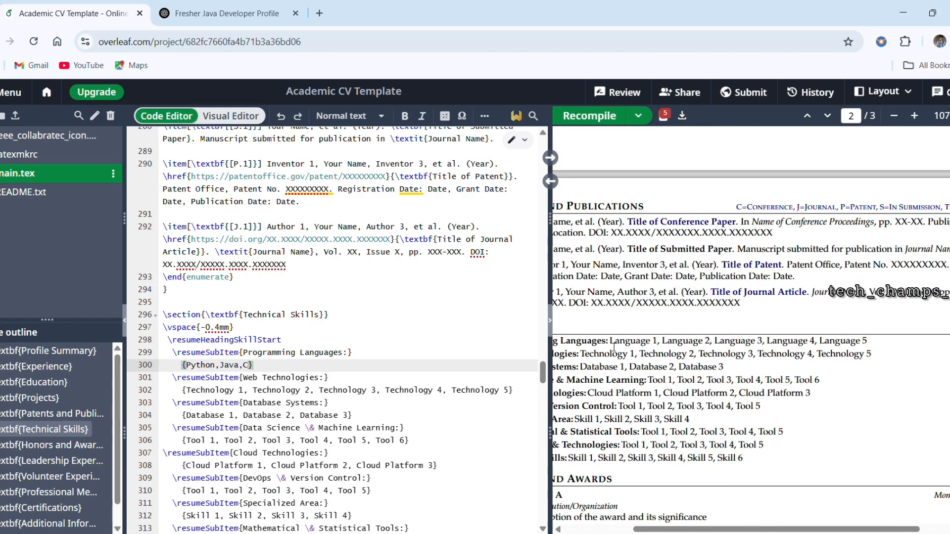
pyautogui.moveTo(614, 345); pyautogui.dragTo(872, 343)
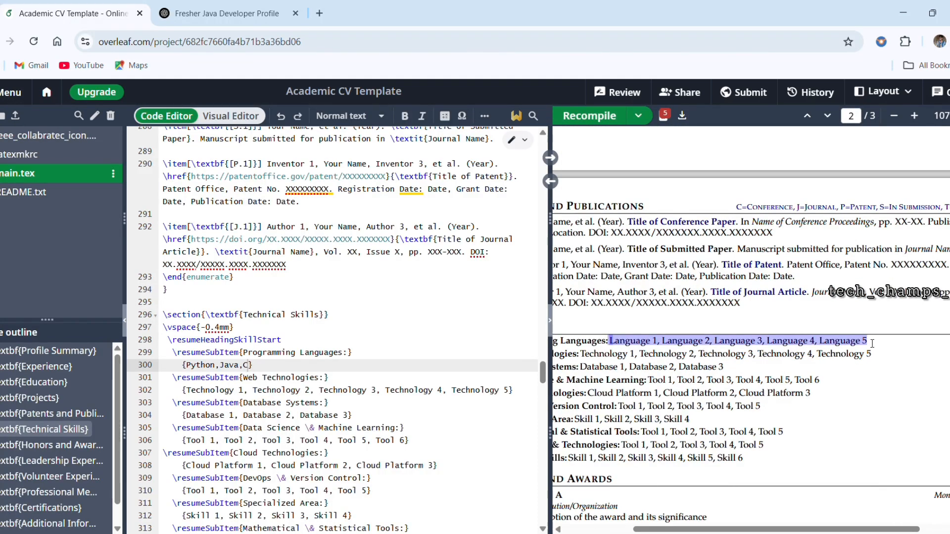
pyautogui.click(589, 116)
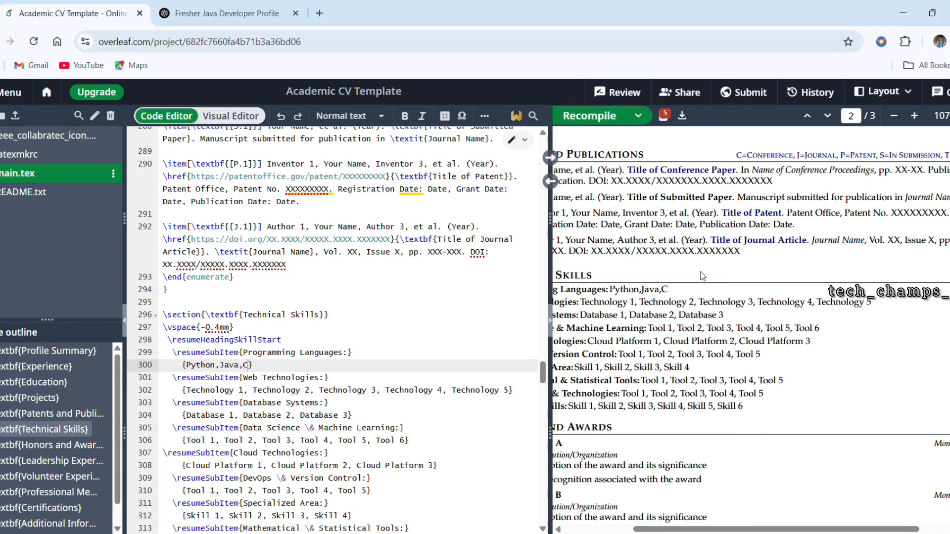
pyautogui.hscroll(-3, 701, 272)
pyautogui.moveTo(709, 290); pyautogui.dragTo(770, 297)
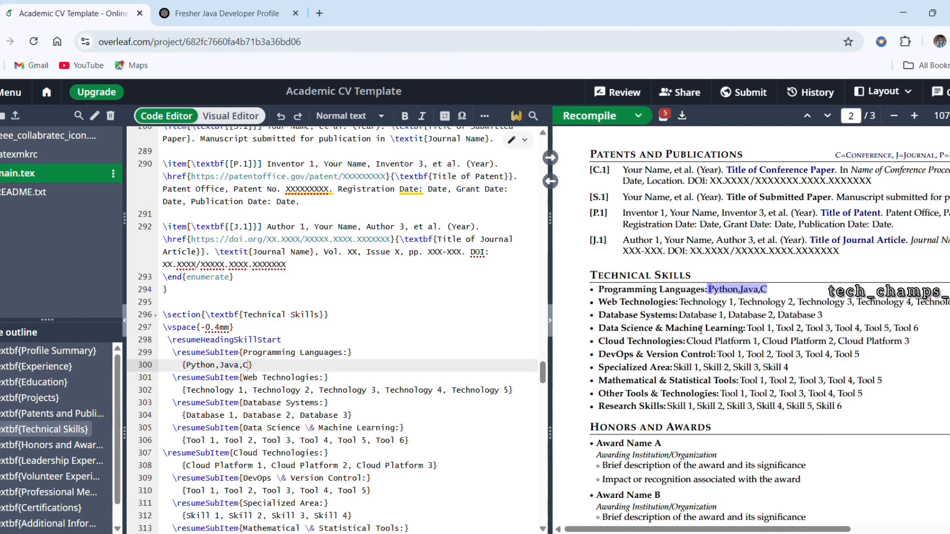
pyautogui.moveTo(678, 303); pyautogui.dragTo(782, 423)
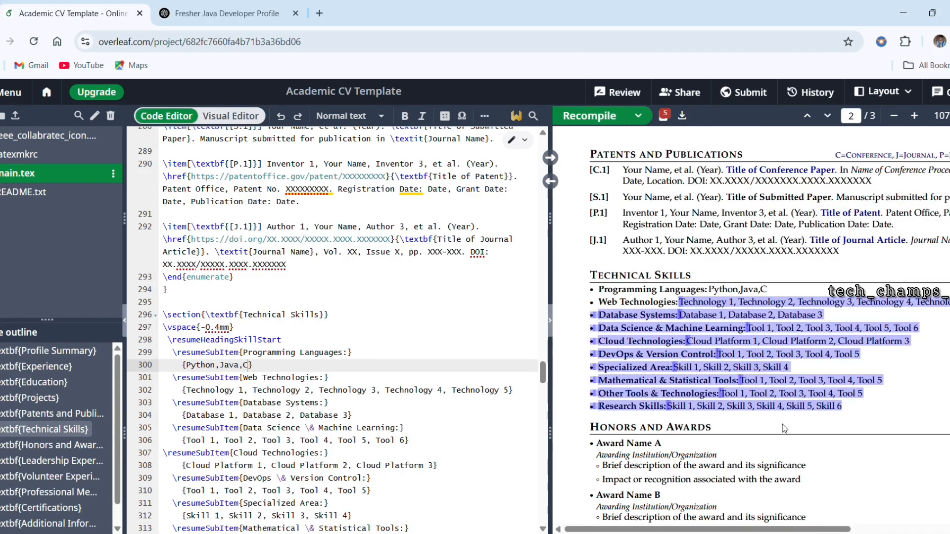
# Step: Examine the Honors and Awards and Leadership Experience sections in the source code and preview, including the first leadership role's date placeholder
pyautogui.scroll(-3, 704, 372)
pyautogui.scroll(-3, 696, 362)
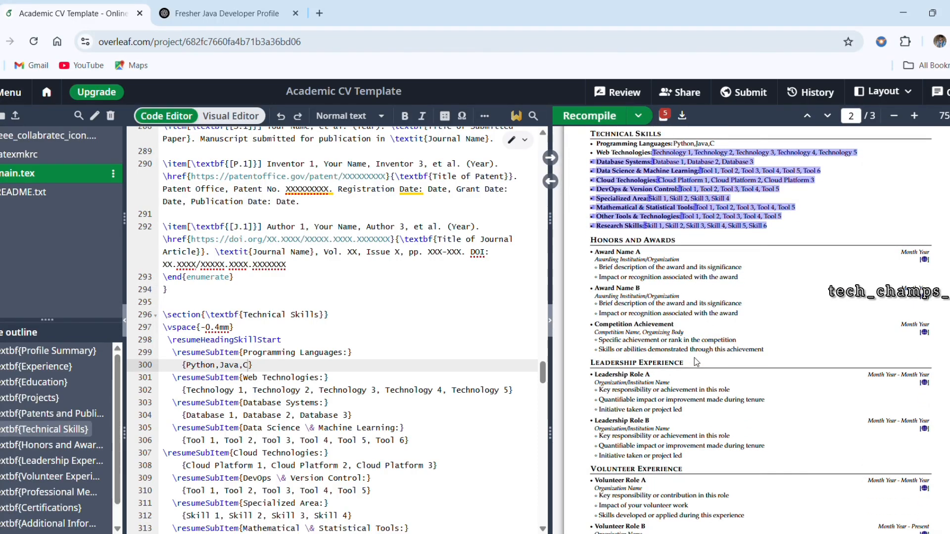
pyautogui.click(736, 321)
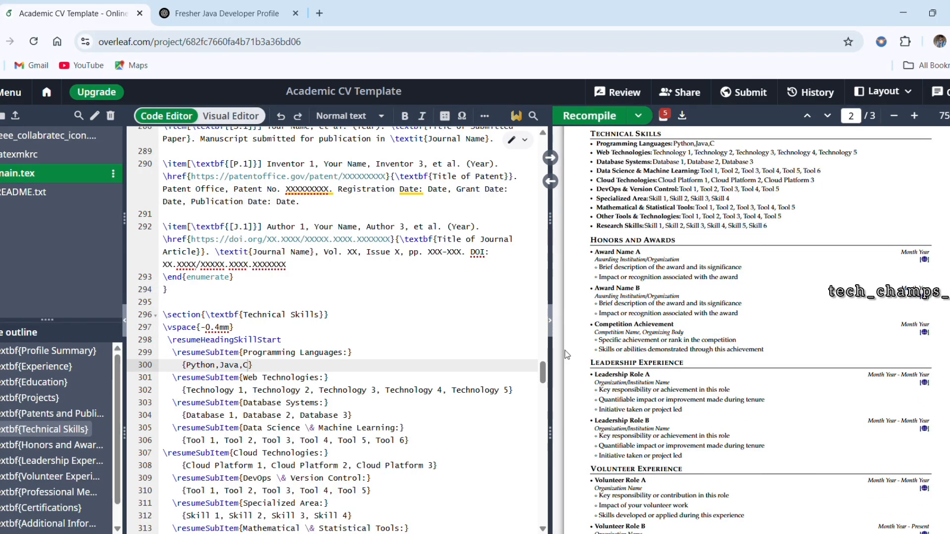
pyautogui.scroll(-5, 374, 412)
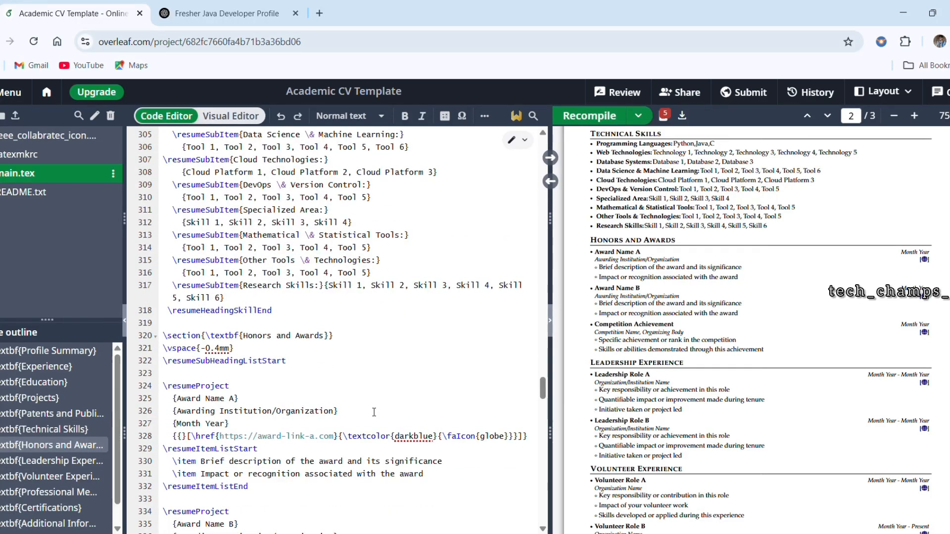
pyautogui.scroll(-5, 374, 412)
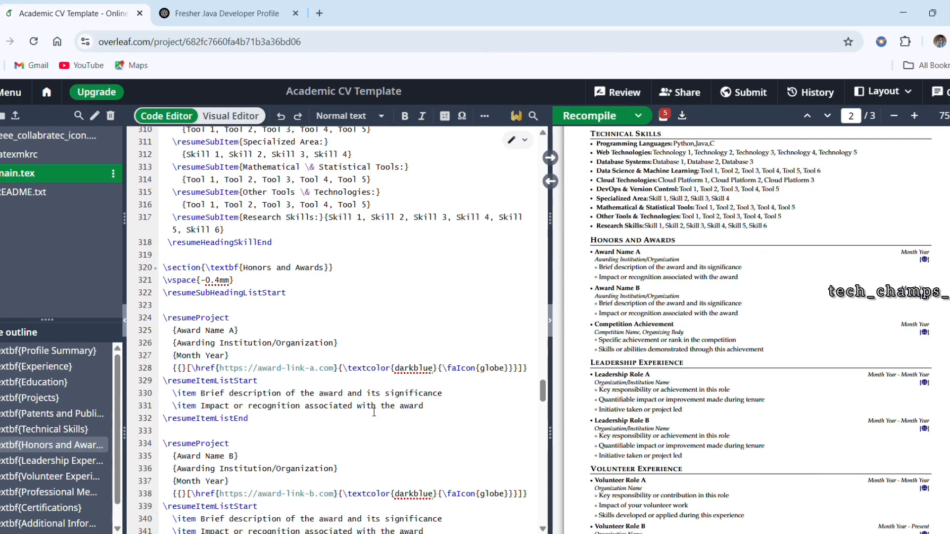
pyautogui.scroll(-1, 374, 412)
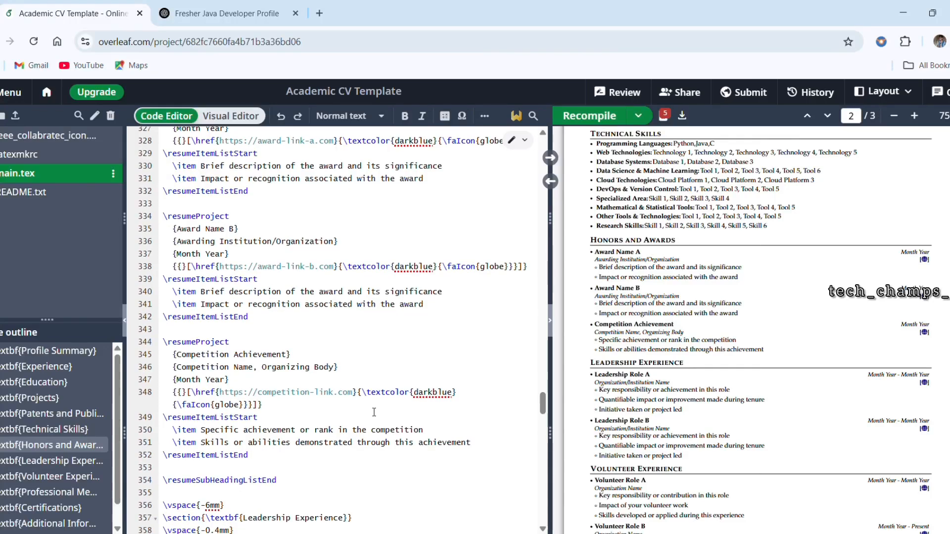
pyautogui.scroll(-5, 374, 412)
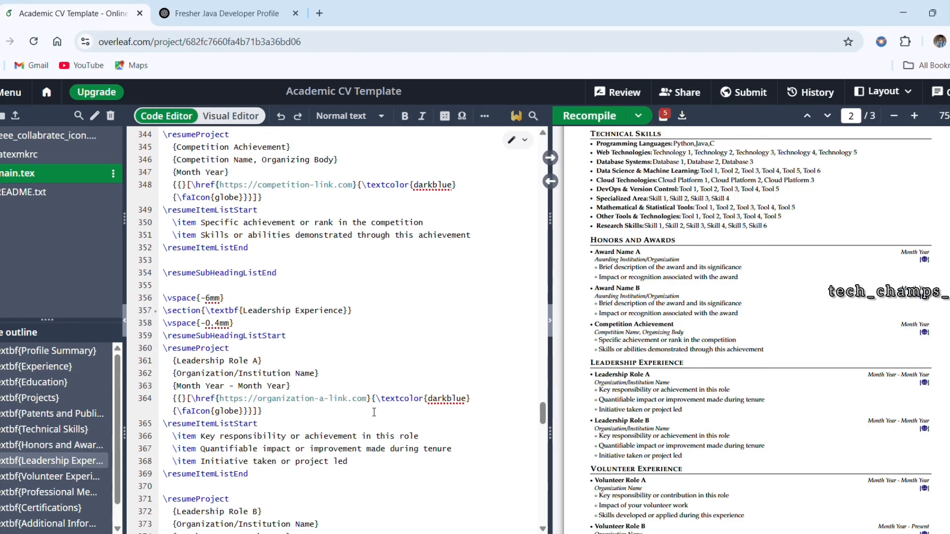
pyautogui.scroll(-2, 374, 412)
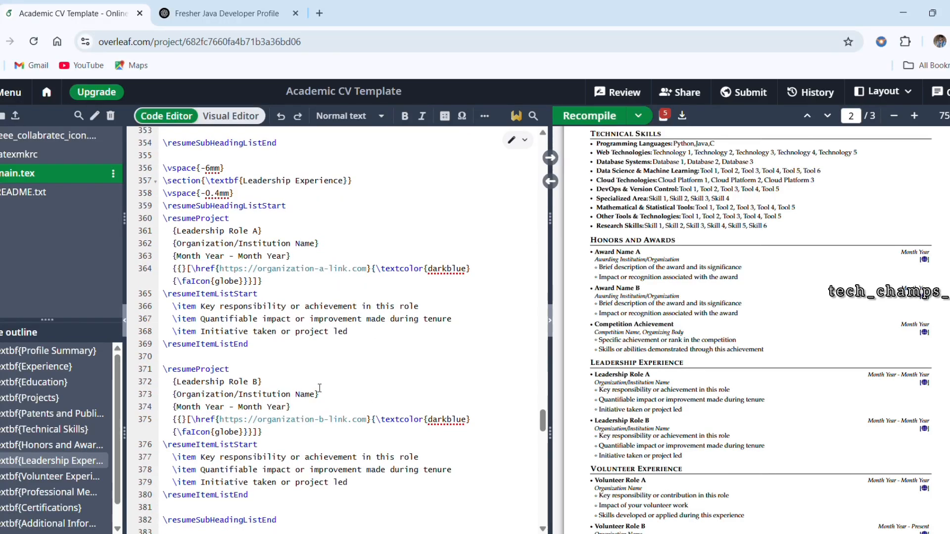
pyautogui.scroll(-1, 345, 388)
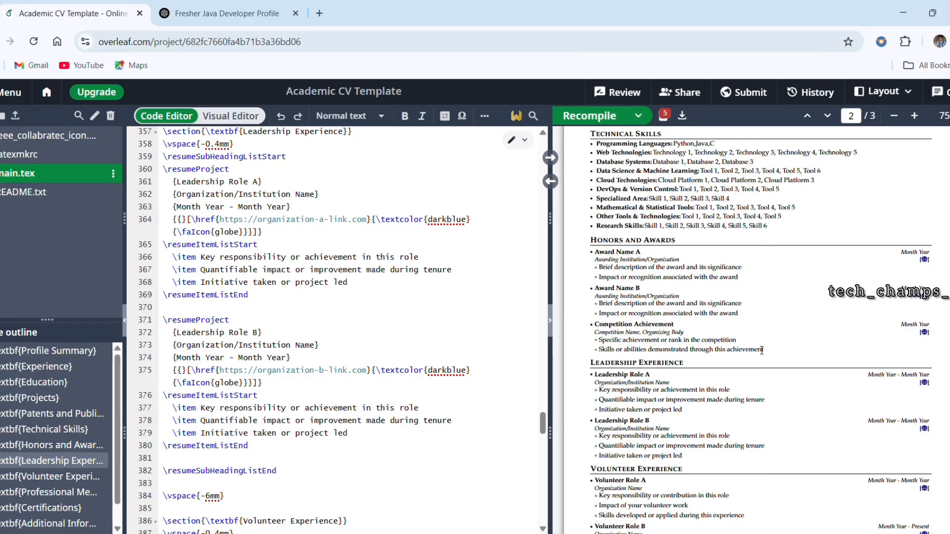
pyautogui.scroll(2, 794, 349)
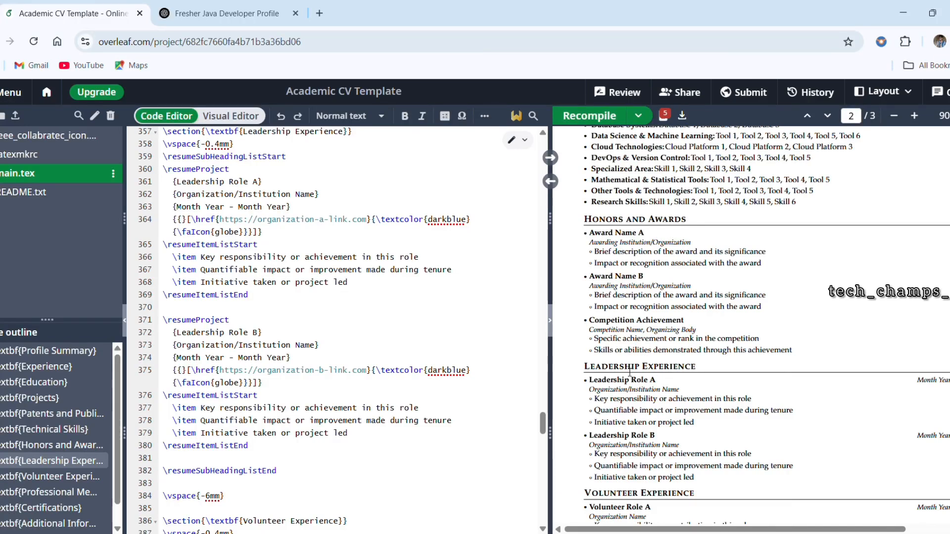
pyautogui.moveTo(594, 370); pyautogui.dragTo(684, 370)
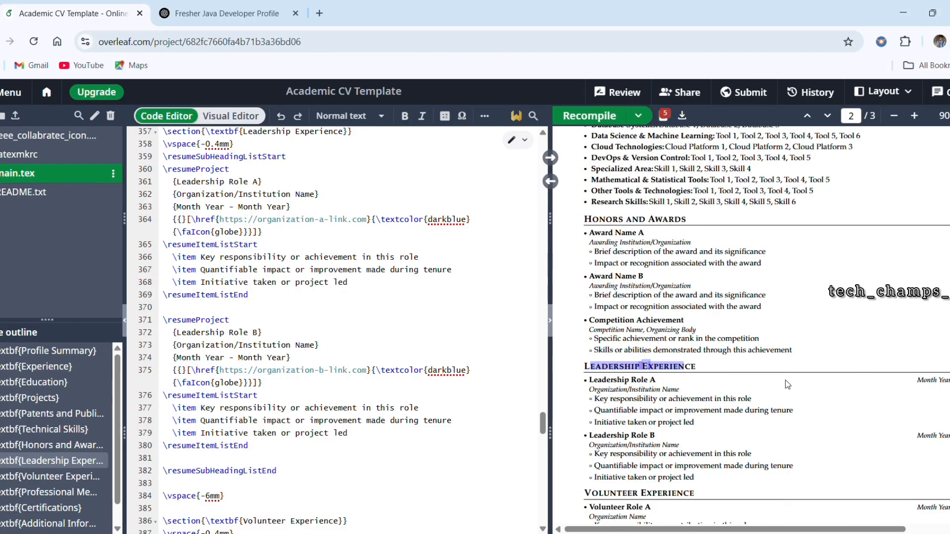
pyautogui.hscroll(3, 910, 370)
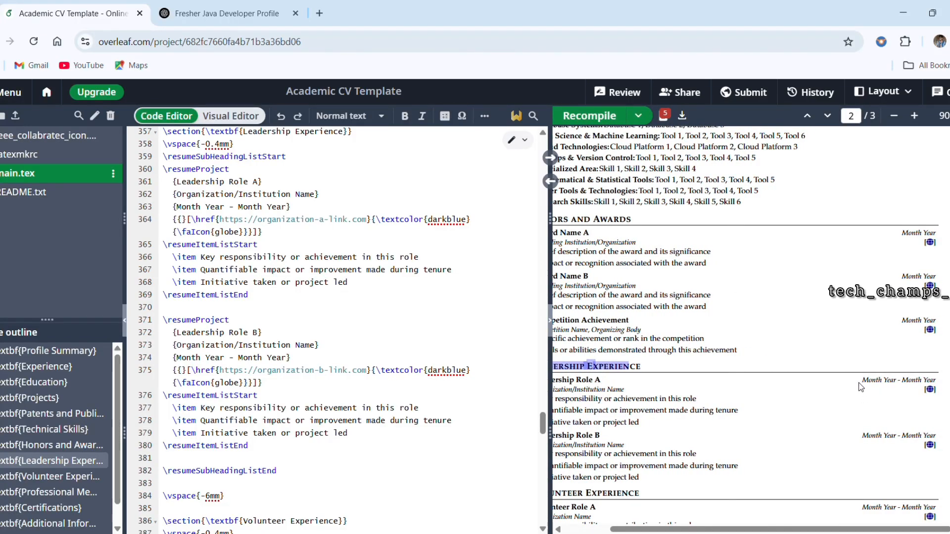
pyautogui.moveTo(895, 380); pyautogui.dragTo(874, 382)
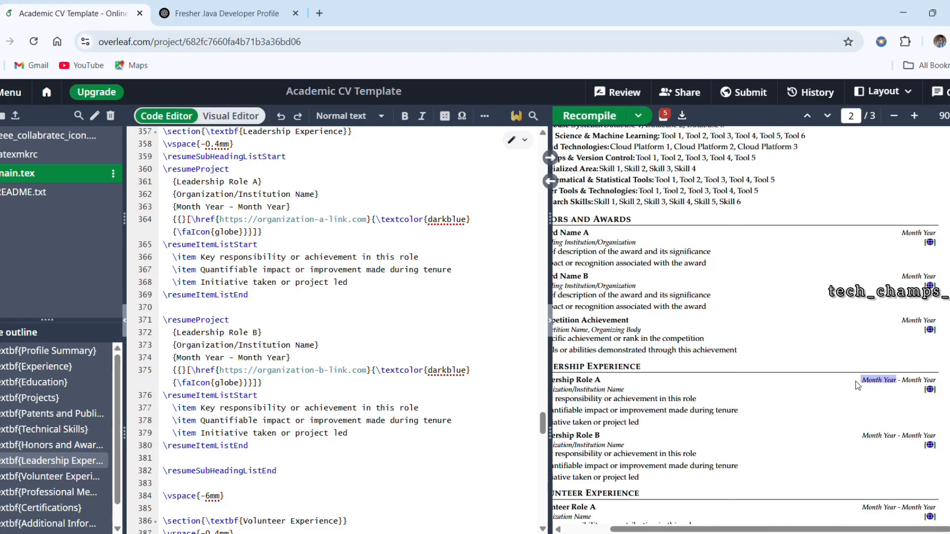
pyautogui.click(938, 385)
pyautogui.hscroll(-3, 701, 412)
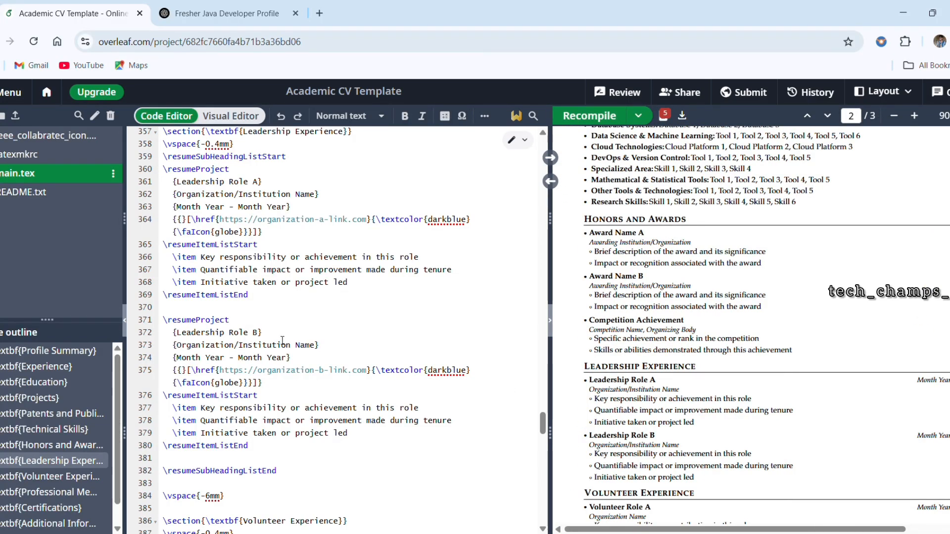
# Step: Replace the date range placeholder of Leadership Role A in the source code with "June 2023"
pyautogui.scroll(3, 246, 301)
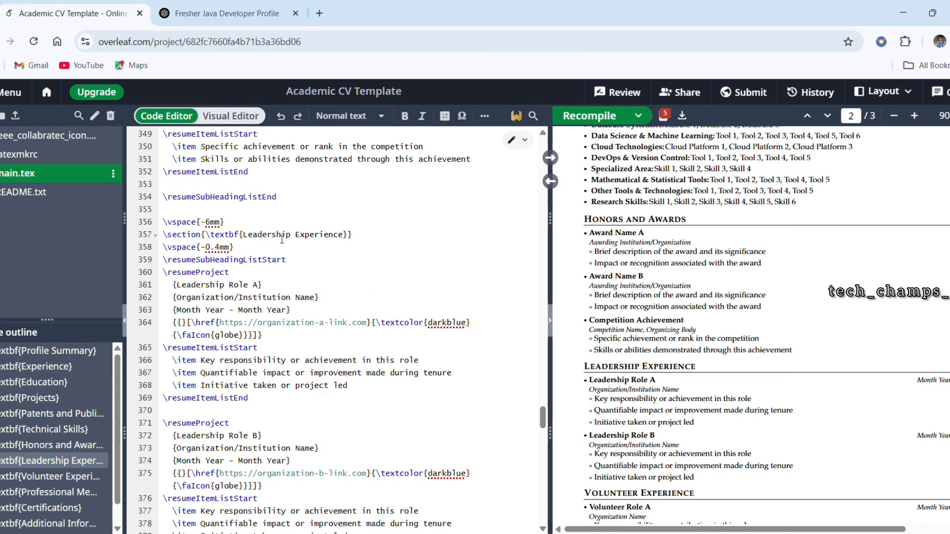
pyautogui.moveTo(343, 235); pyautogui.dragTo(247, 236)
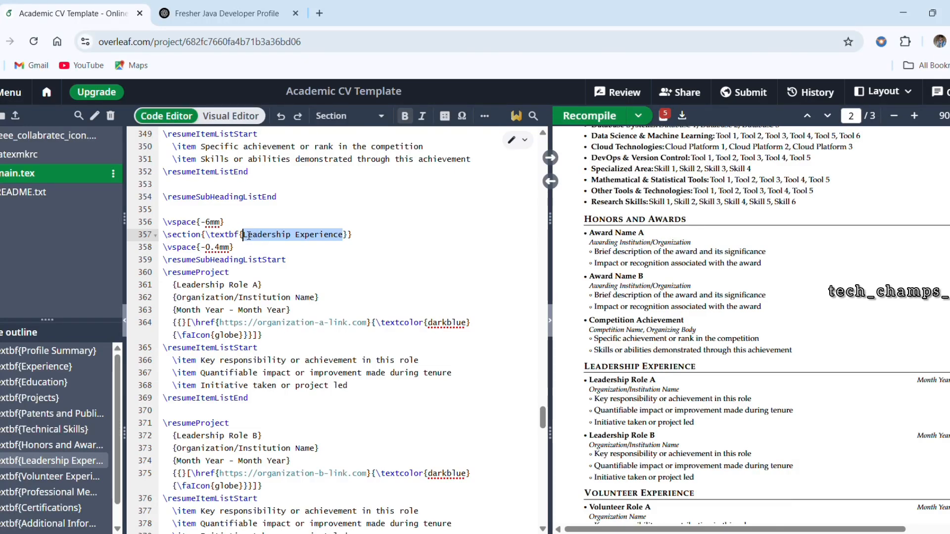
pyautogui.moveTo(259, 286); pyautogui.dragTo(186, 289)
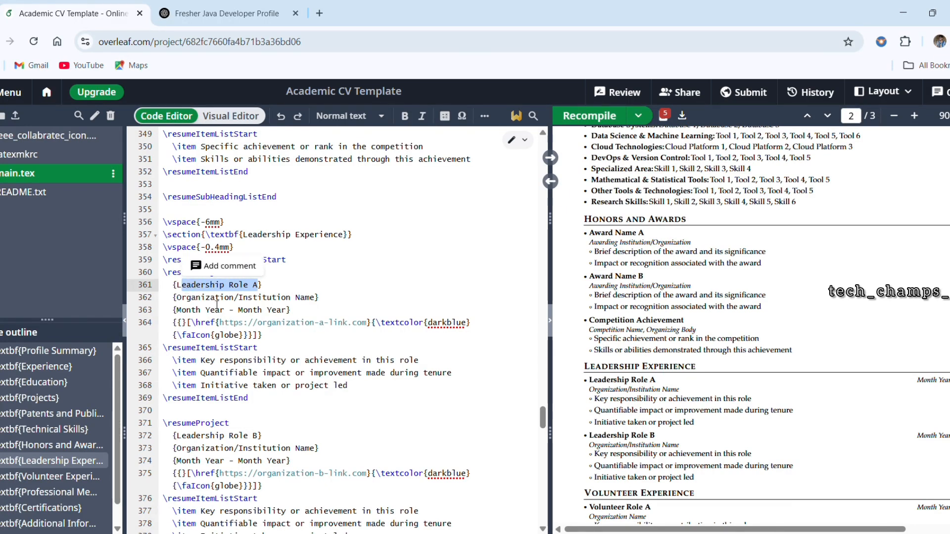
pyautogui.moveTo(287, 311); pyautogui.dragTo(181, 313)
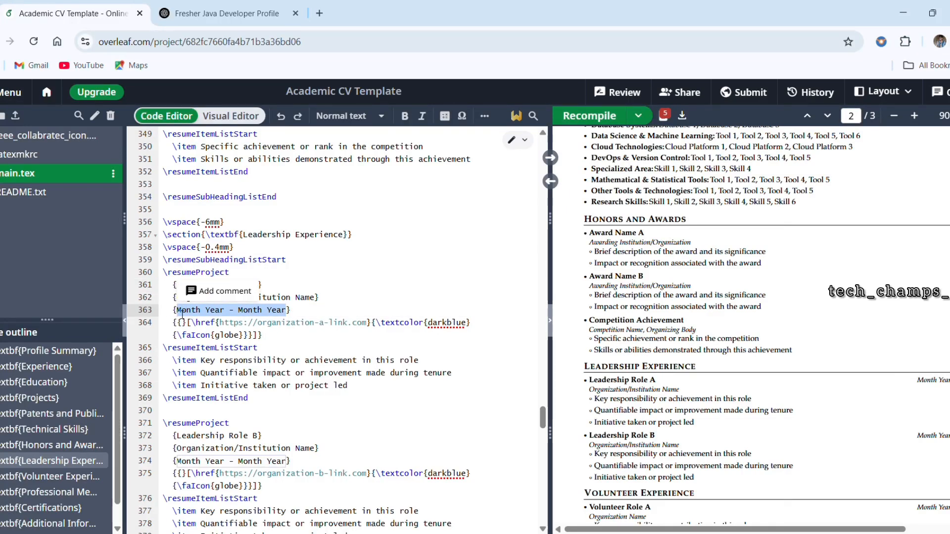
pyautogui.press('BackSpace')
pyautogui.write('J')
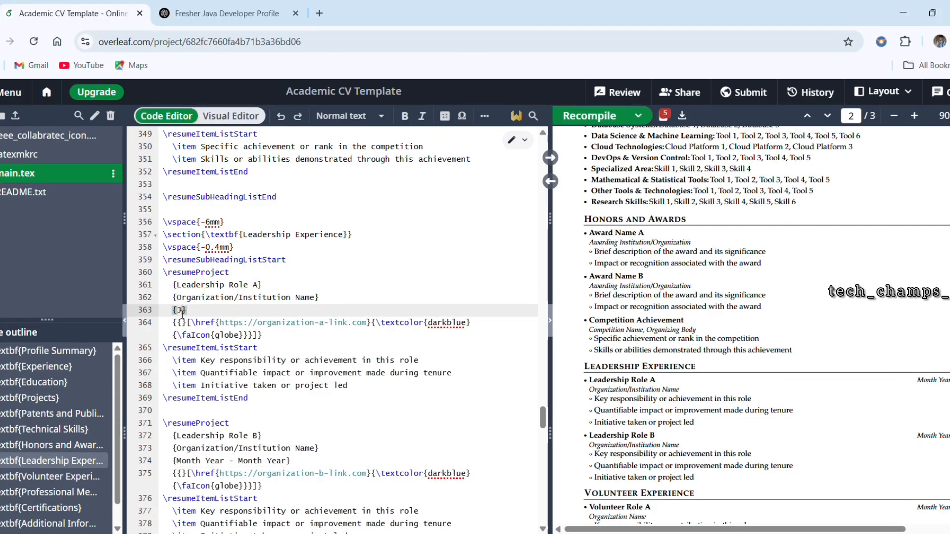
pyautogui.write('une 2023')
# Step: Replace the organization placeholder of the first leadership role in the source code with "Bharat University"
pyautogui.moveTo(315, 298); pyautogui.dragTo(179, 298)
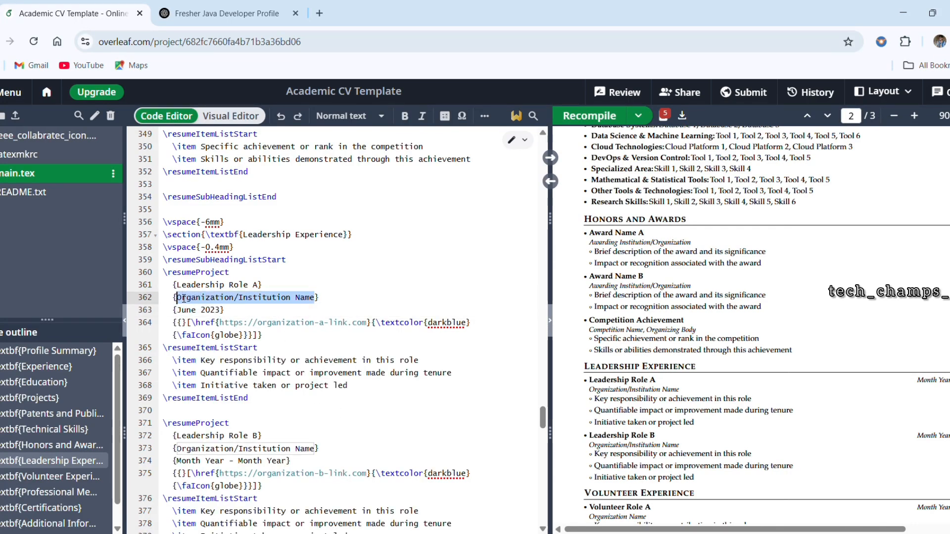
pyautogui.write('Bharat')
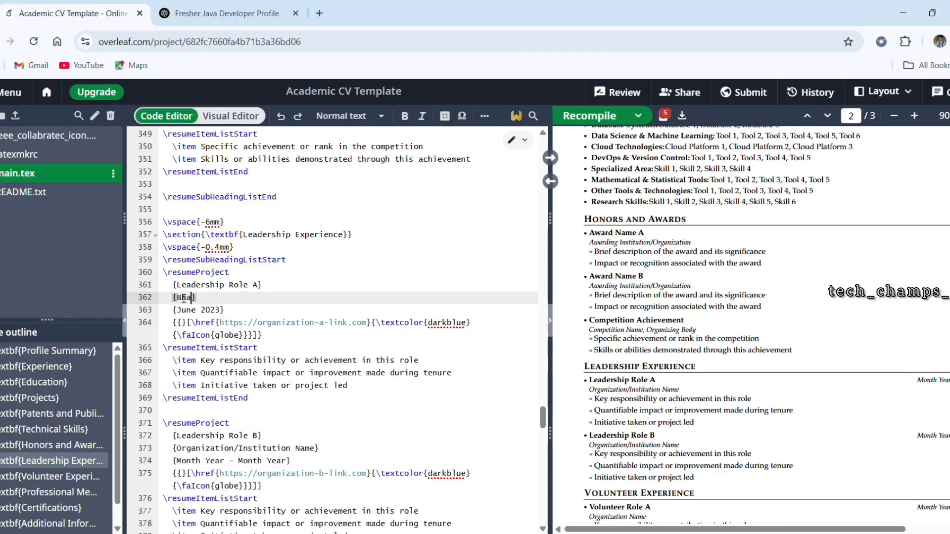
pyautogui.write(' University')
# Step: Replace the title placeholder "Leadership Role A" with "Team Leader", recompile the CV and check the entry in the preview
pyautogui.moveTo(261, 287); pyautogui.dragTo(177, 287)
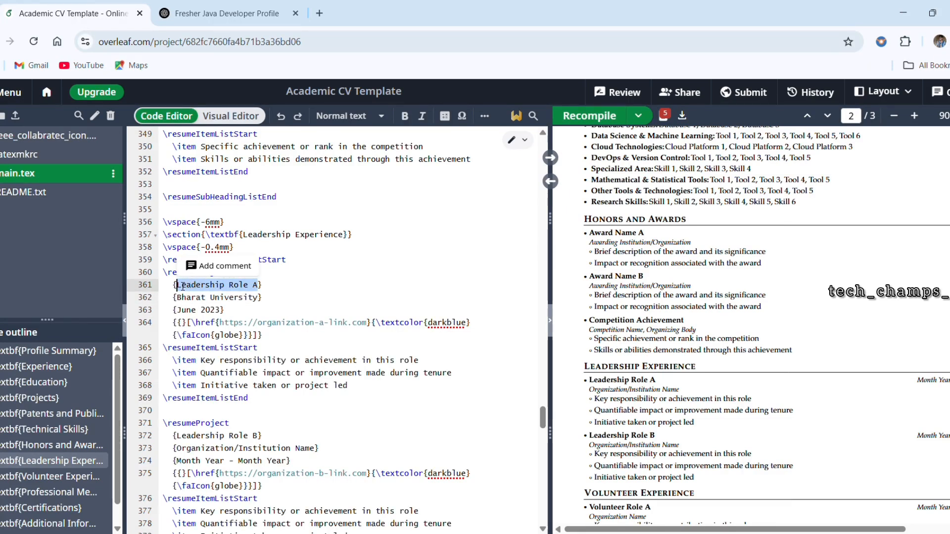
pyautogui.write('Team Leader')
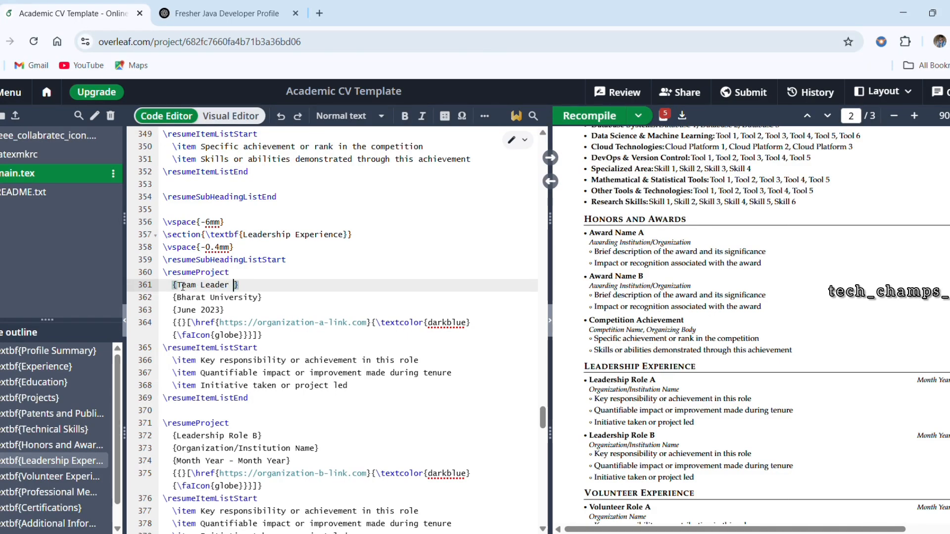
pyautogui.hotkey('ctrl', 's')
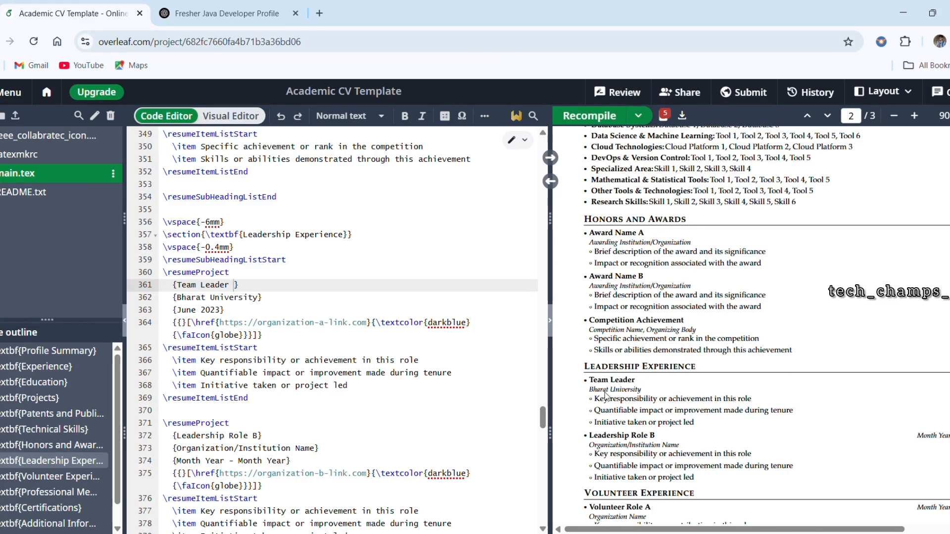
pyautogui.keyDown('ctrl'); pyautogui.scroll(3, 605, 394); pyautogui.keyUp('ctrl')
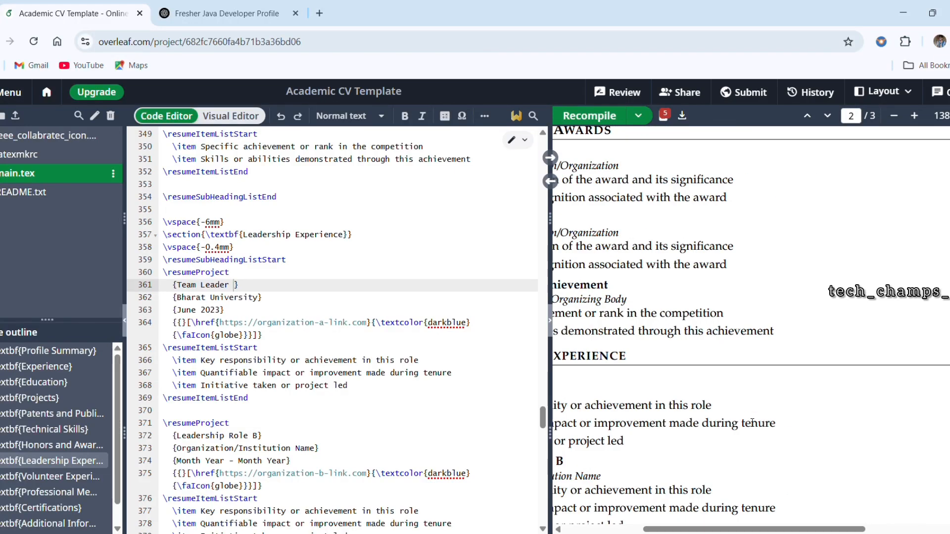
pyautogui.hscroll(5, 751, 423)
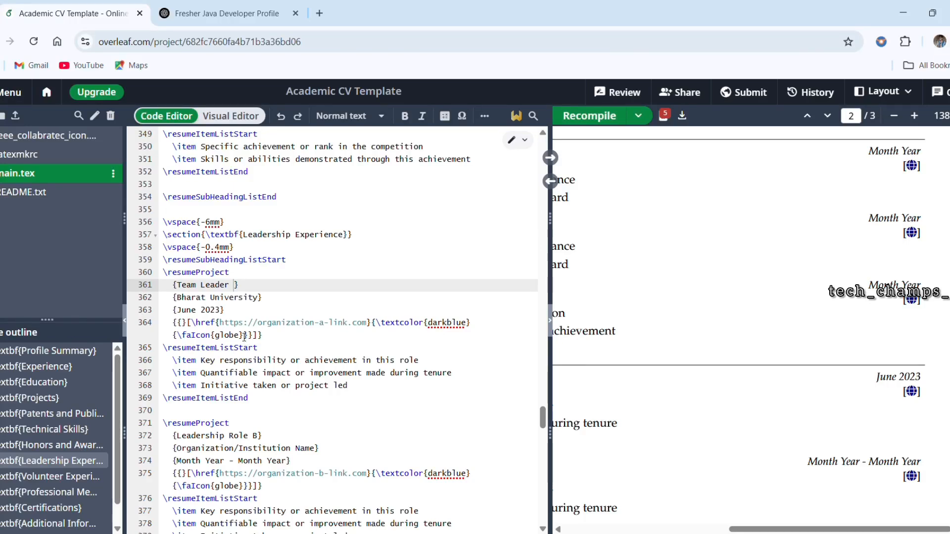
# Step: Try to remove the globe icon from the Team Leader entry by clearing the icon name and the darkblue colour name
pyautogui.moveTo(239, 336); pyautogui.dragTo(217, 340)
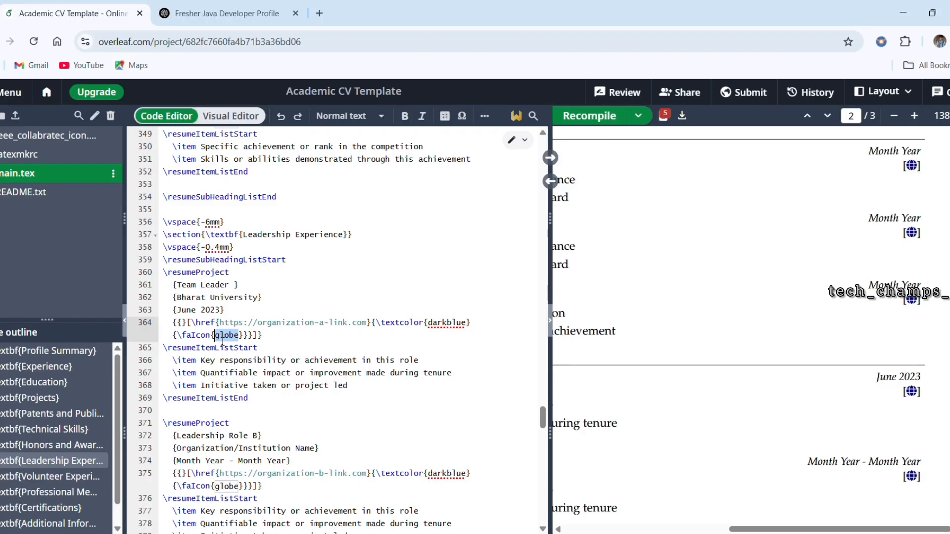
pyautogui.press('BackSpace')
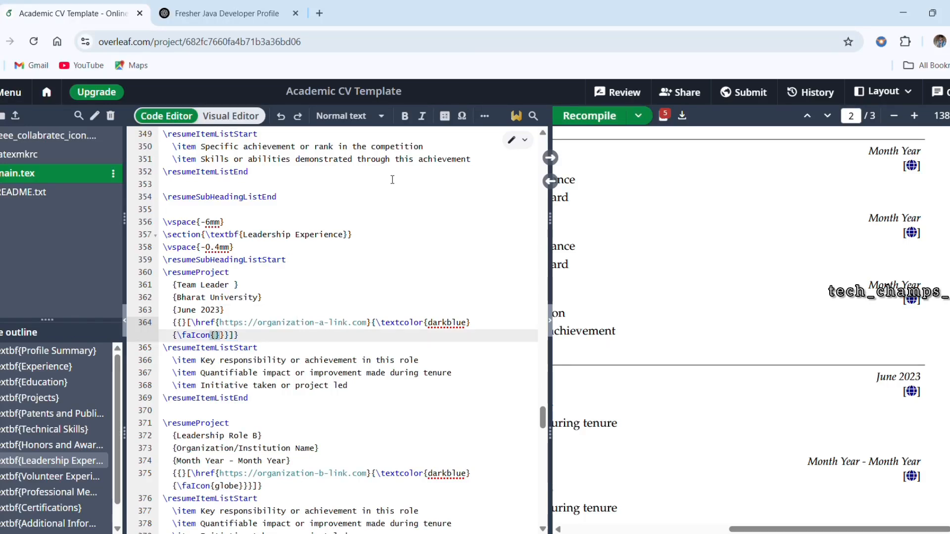
pyautogui.click(596, 117)
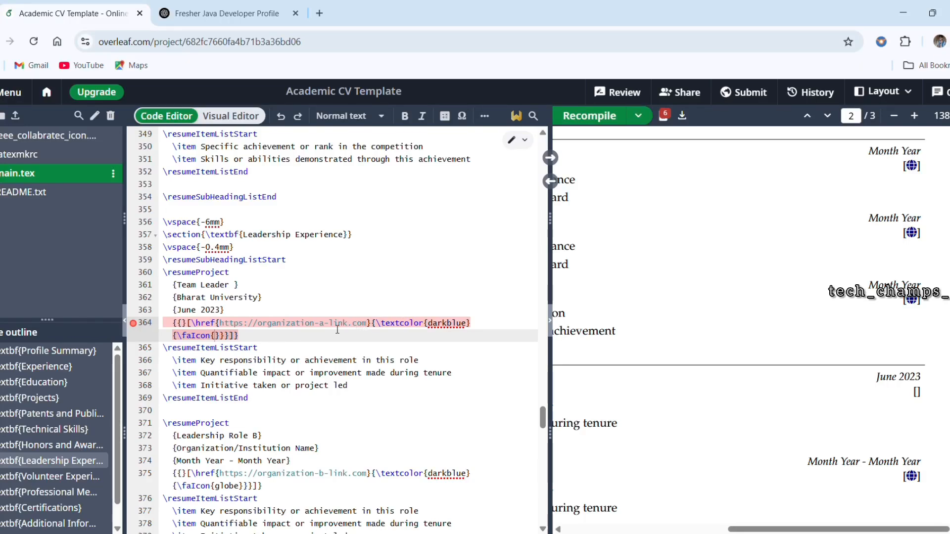
pyautogui.click(318, 339)
pyautogui.moveTo(467, 325); pyautogui.dragTo(438, 329)
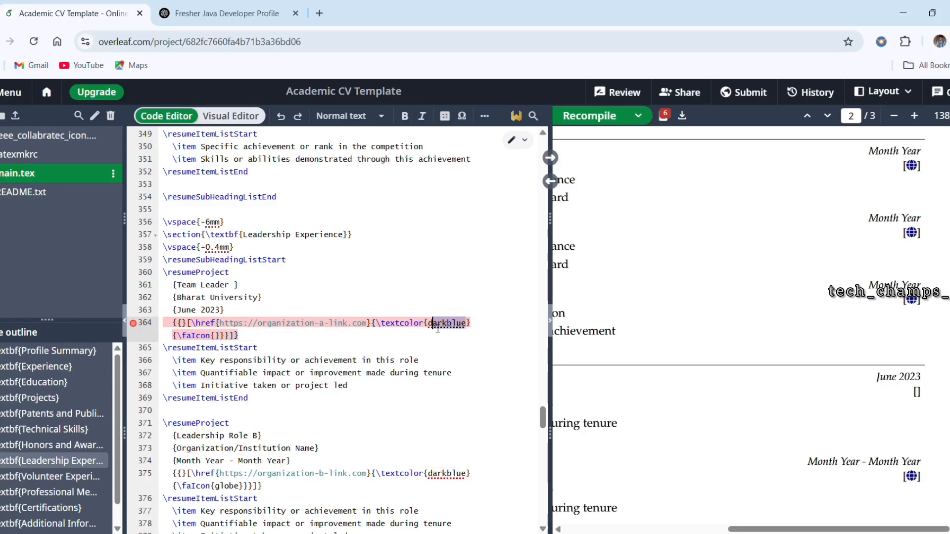
pyautogui.press('BackSpace')
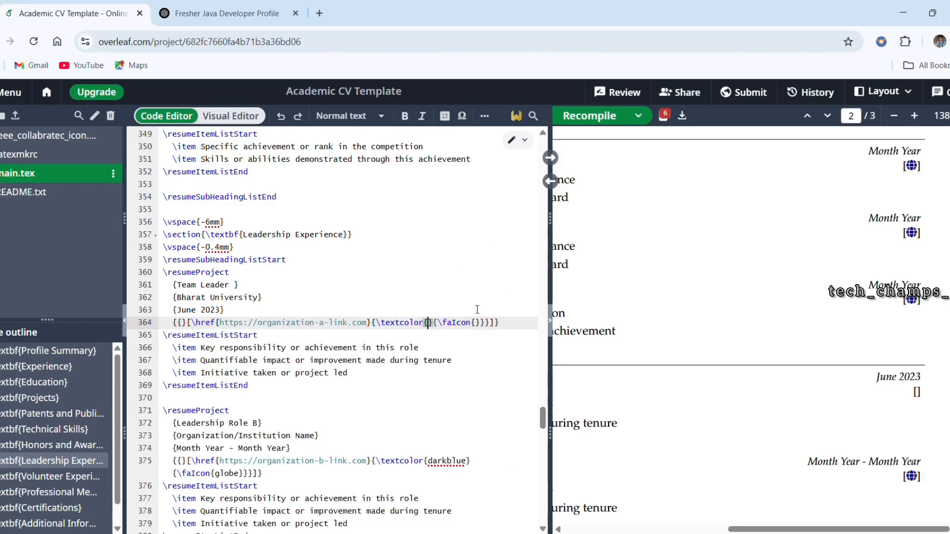
# Step: Delete the entire organization link line from the Team Leader entry in the source code and recompile the CV
pyautogui.click(473, 329)
pyautogui.moveTo(512, 326); pyautogui.dragTo(180, 329)
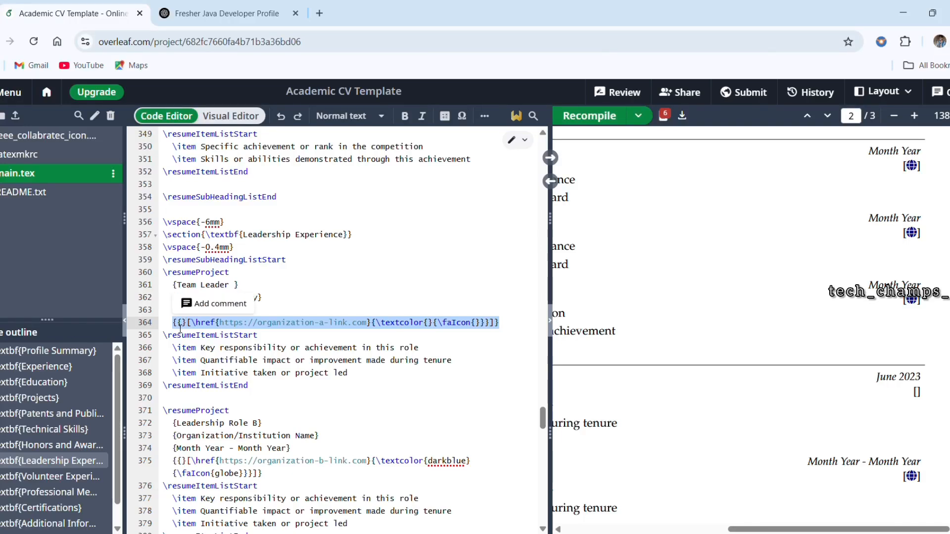
pyautogui.press('BackSpace')
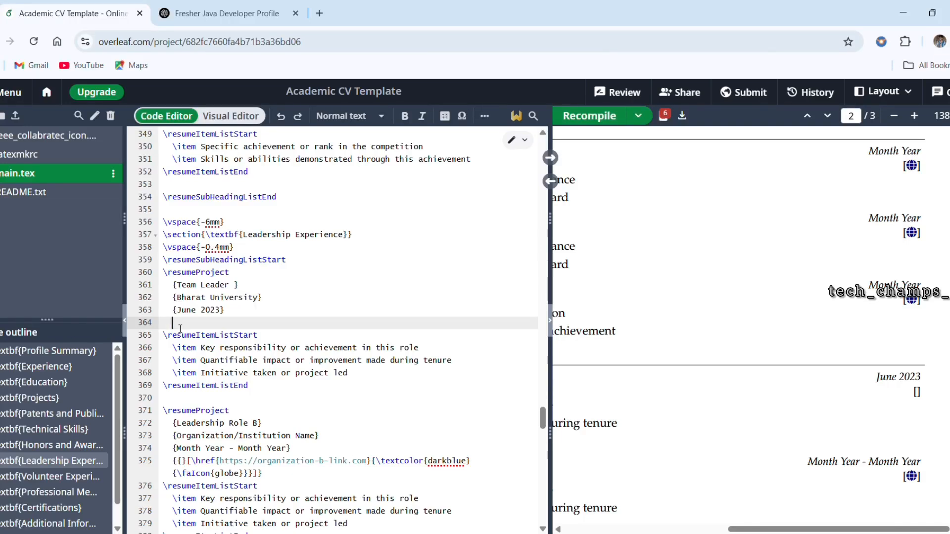
pyautogui.click(592, 114)
# Step: Examine the updated Leadership Experience section and the remaining placeholder sections through References in the preview and source code
pyautogui.scroll(-3, 817, 394)
pyautogui.scroll(-2, 817, 394)
pyautogui.scroll(-10, 817, 394)
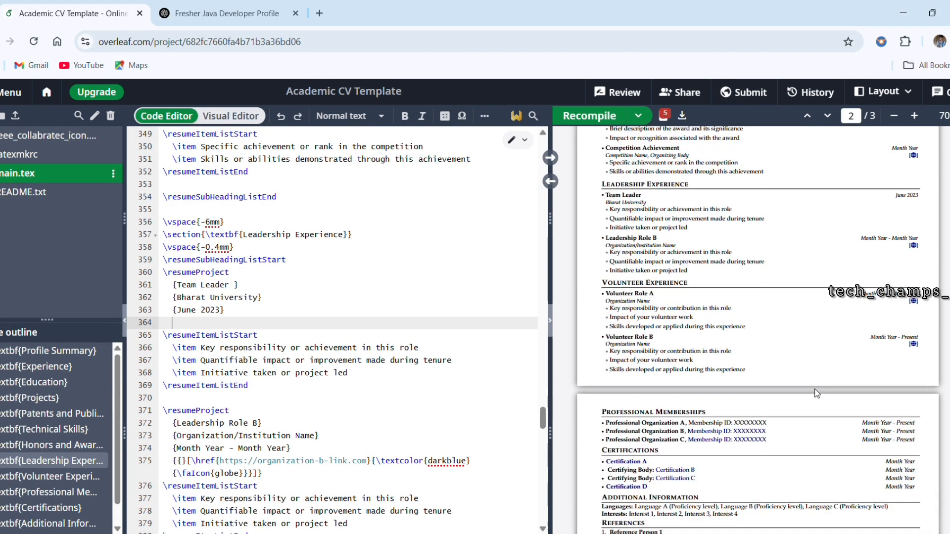
pyautogui.scroll(-1, 817, 394)
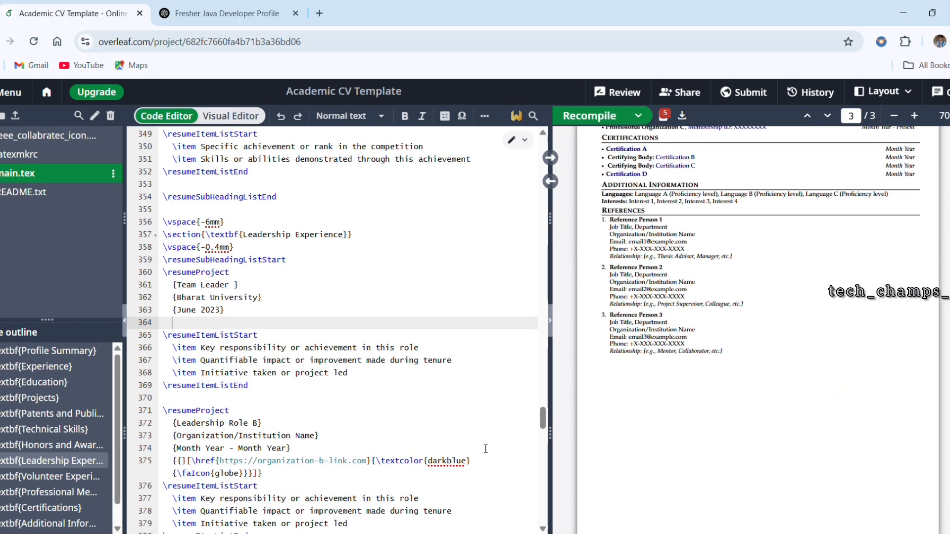
pyautogui.scroll(-15, 360, 466)
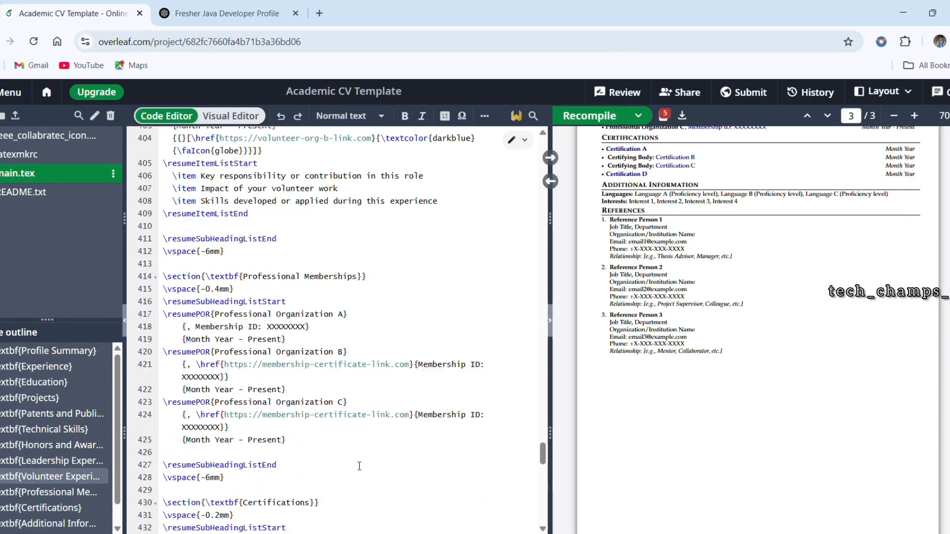
pyautogui.scroll(-15, 359, 466)
pyautogui.scroll(-3, 359, 466)
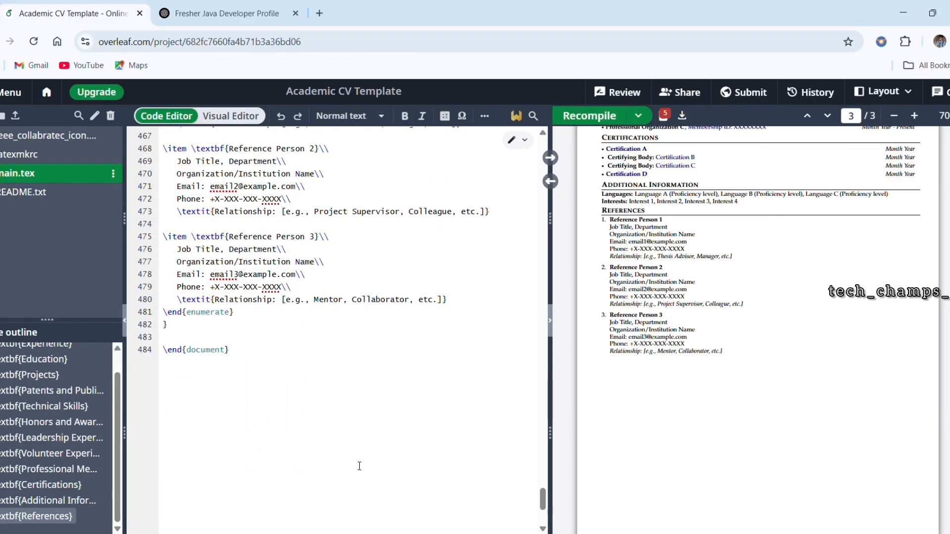
pyautogui.scroll(20, 809, 256)
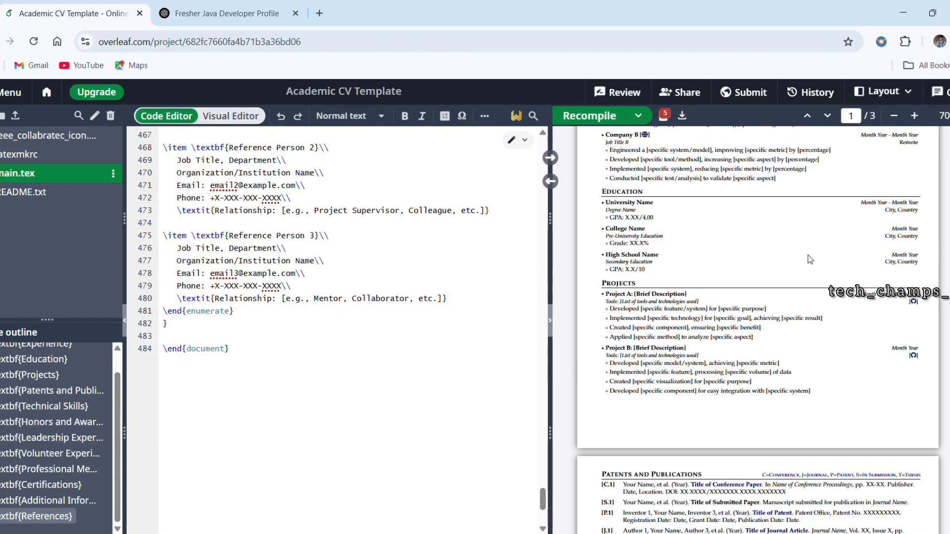